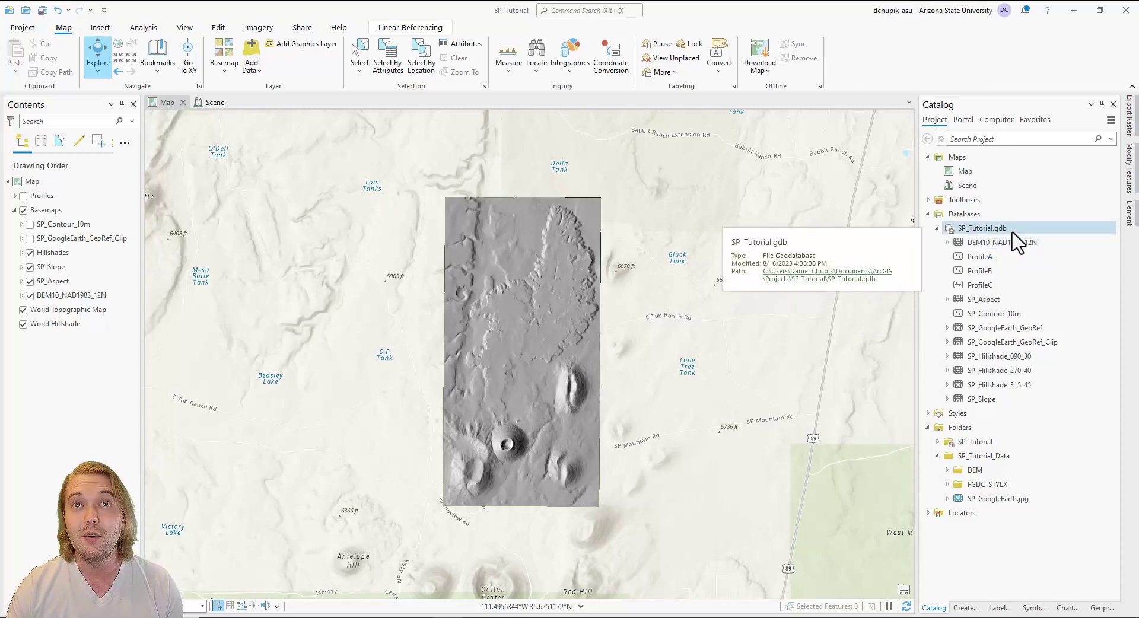
Start a new feature dataset in SP_Tutorial.gdb named Mapping
{"action": "right_click", "coordinate": [980, 230]}
{"action": "mouse_move", "coordinate": [953, 240]}
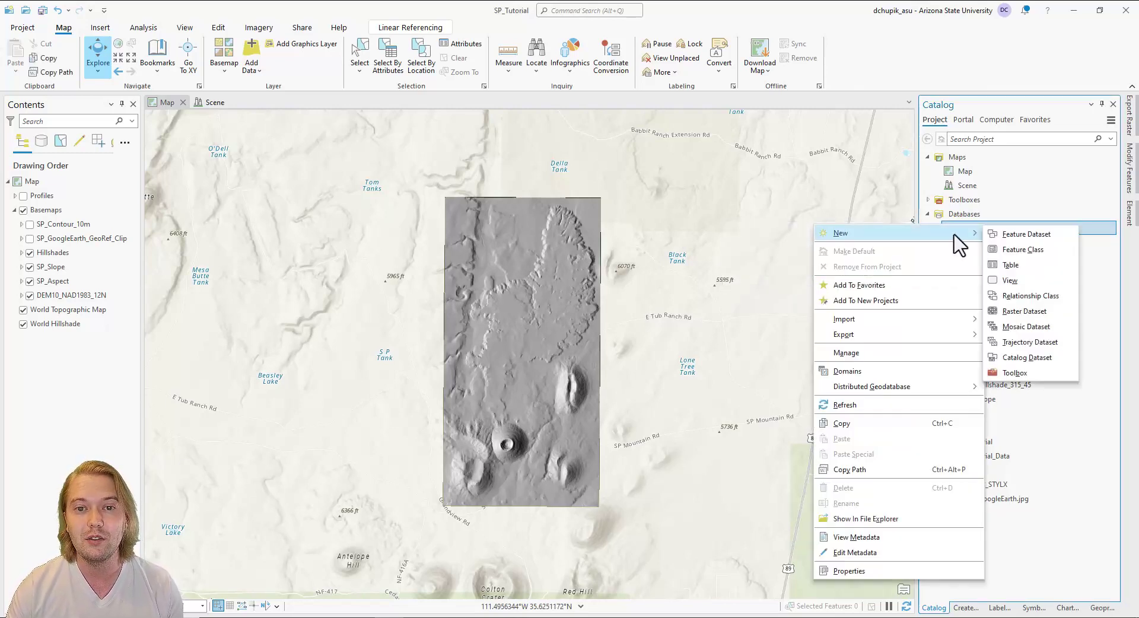
{"action": "left_click", "coordinate": [1066, 246]}
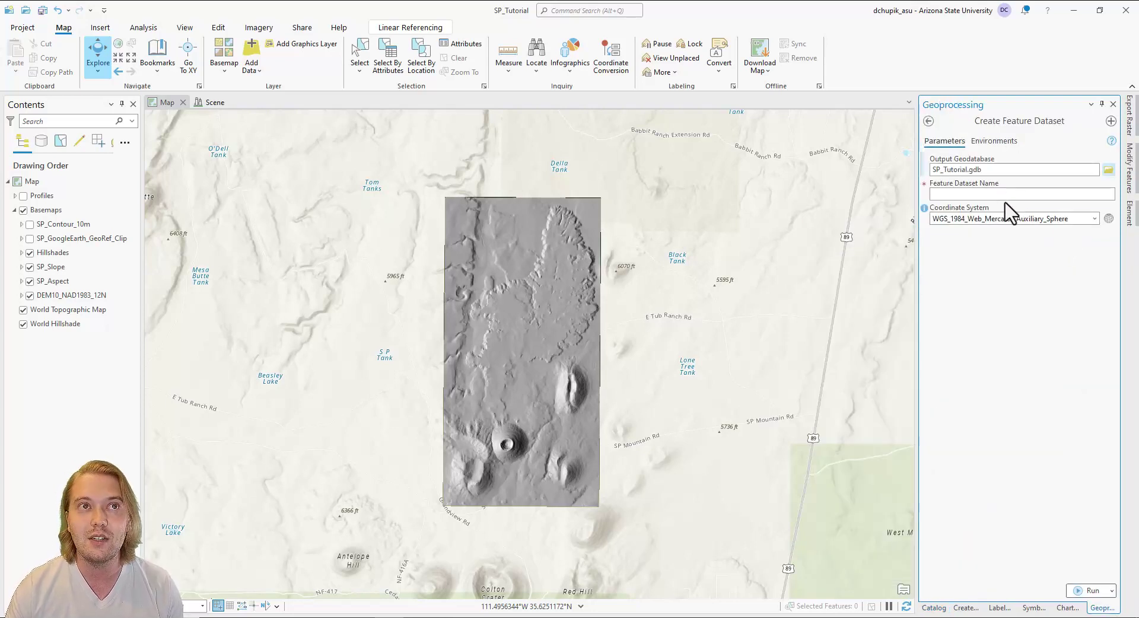
{"action": "left_click", "coordinate": [995, 194]}
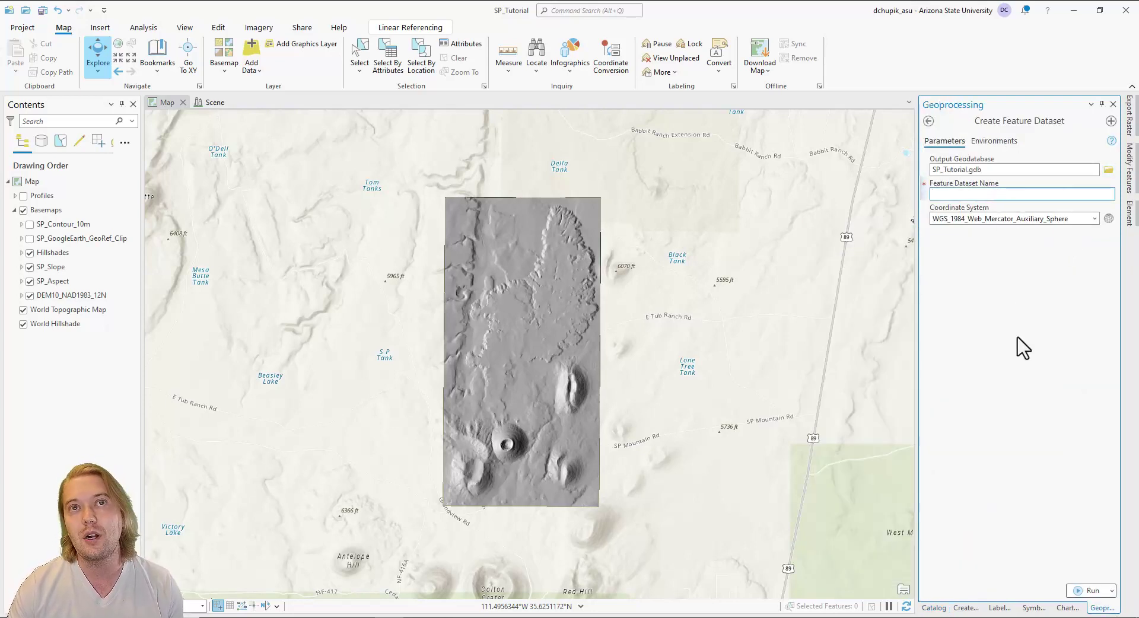
{"action": "type", "text": "Mapping"}
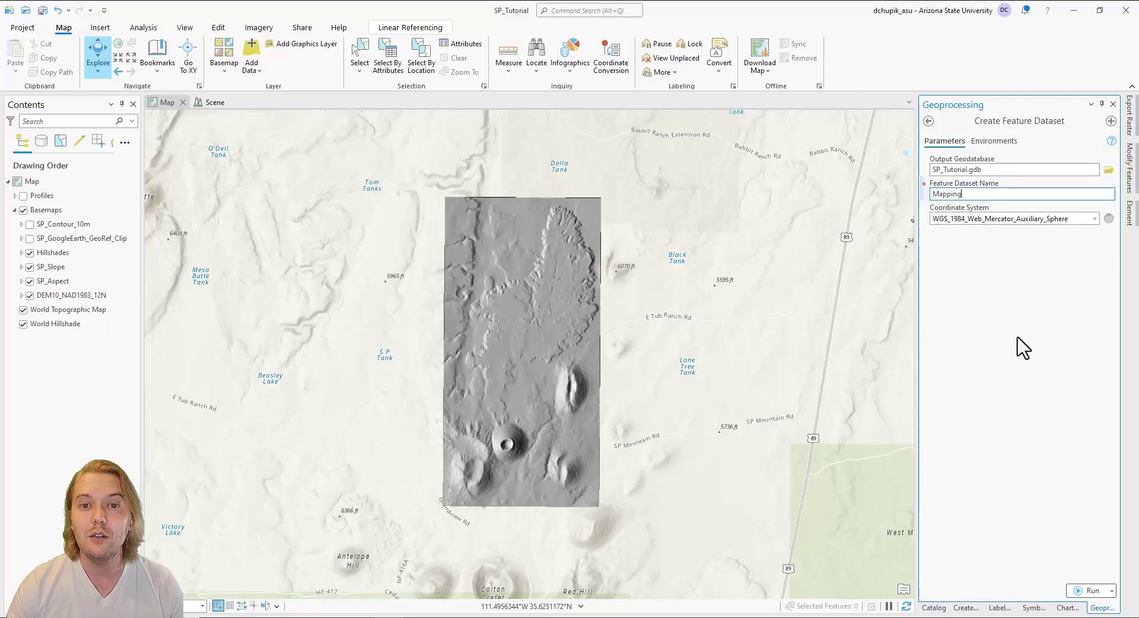
Set its coordinate system to NAD 1983 UTM Zone 12N from Favorites and run the tool
{"action": "left_click", "coordinate": [1094, 219]}
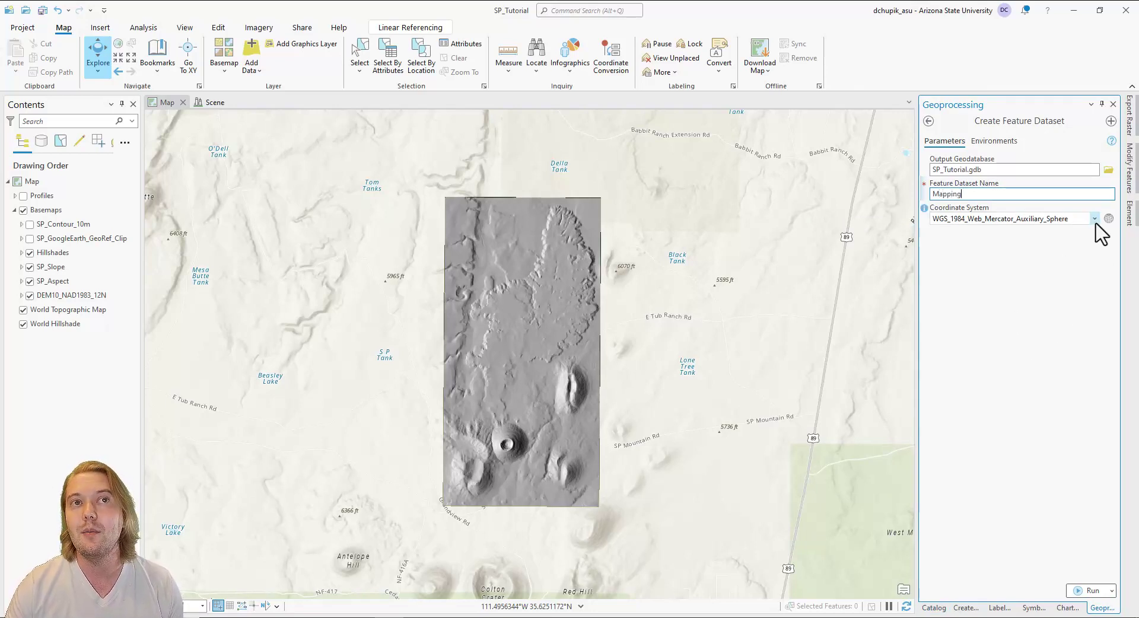
{"action": "left_click", "coordinate": [1109, 218]}
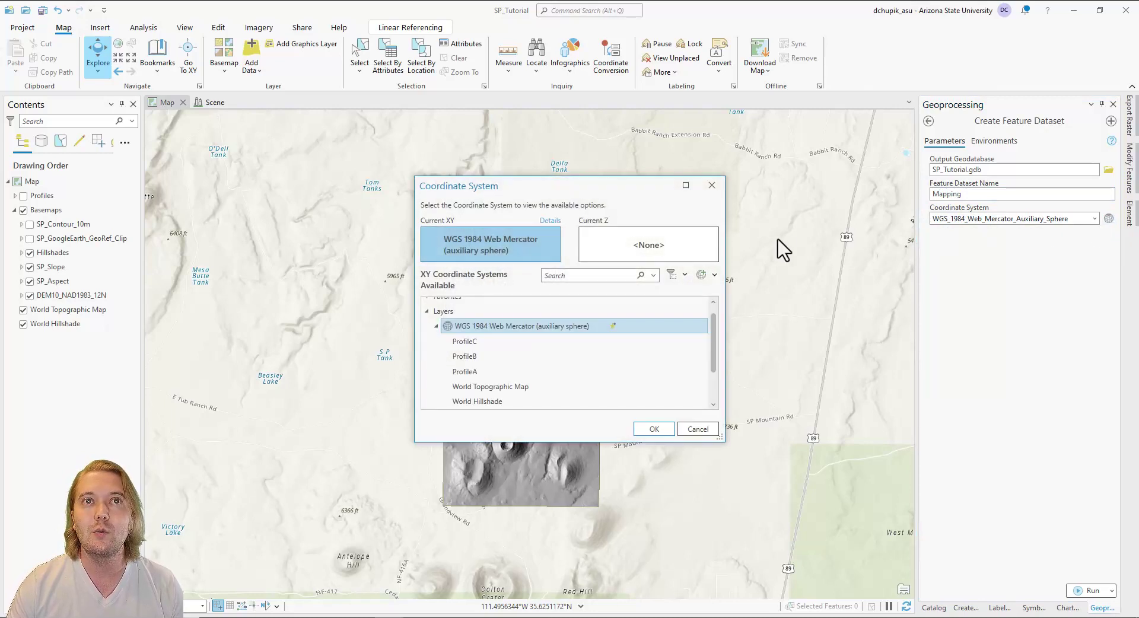
{"action": "scroll", "coordinate": [534, 341], "scroll_direction": "up", "scroll_amount": 1}
{"action": "double_click", "coordinate": [436, 305]}
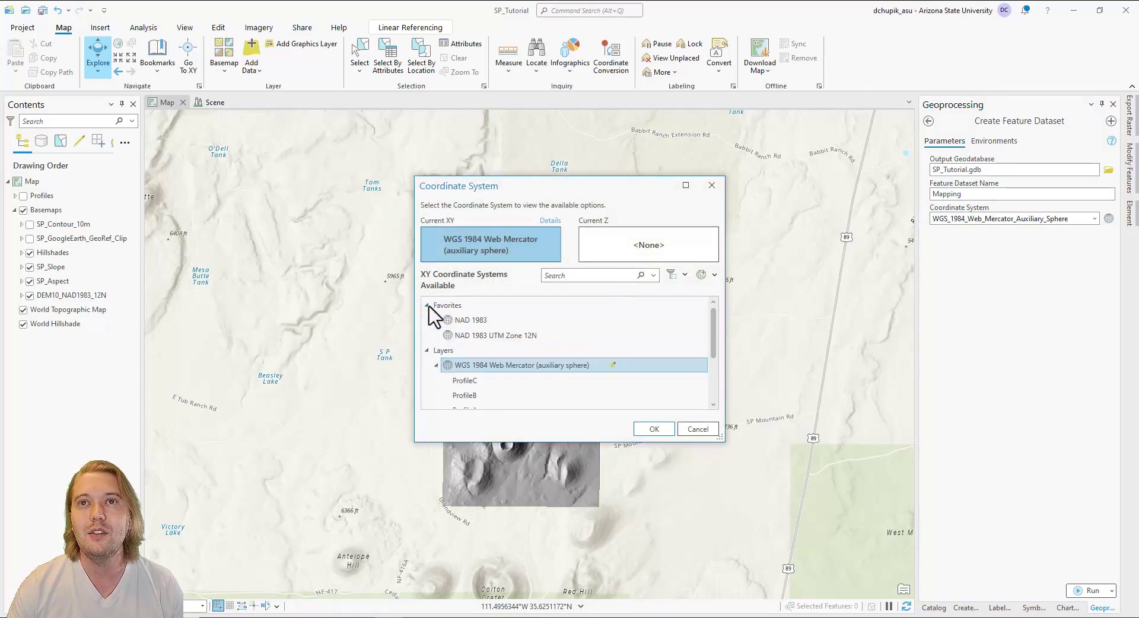
{"action": "left_click", "coordinate": [517, 336]}
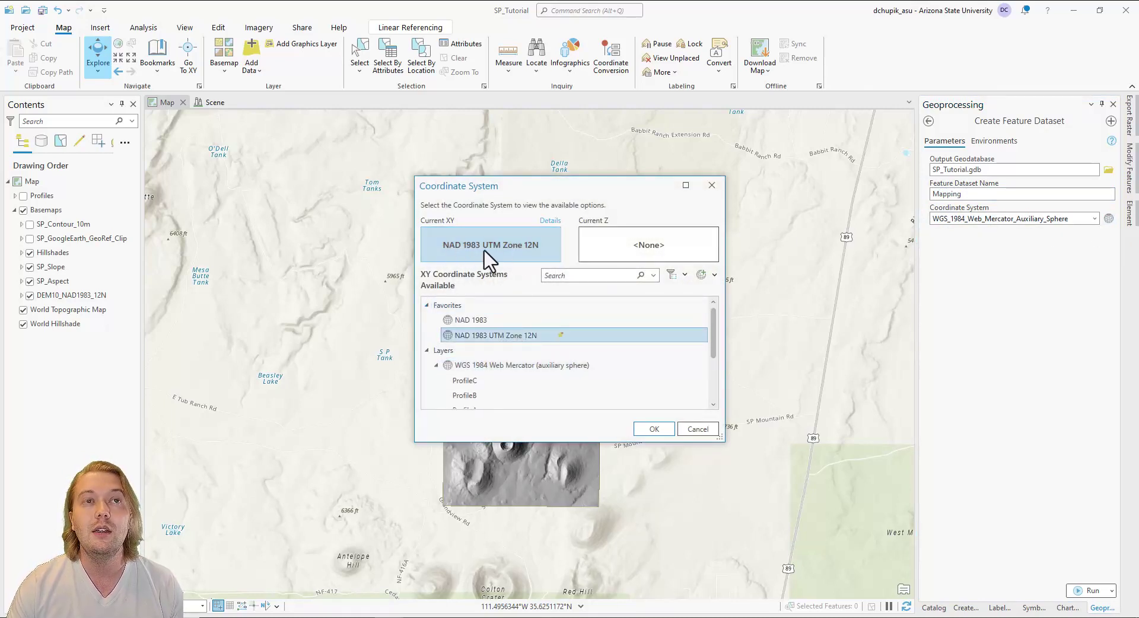
{"action": "left_click", "coordinate": [655, 429]}
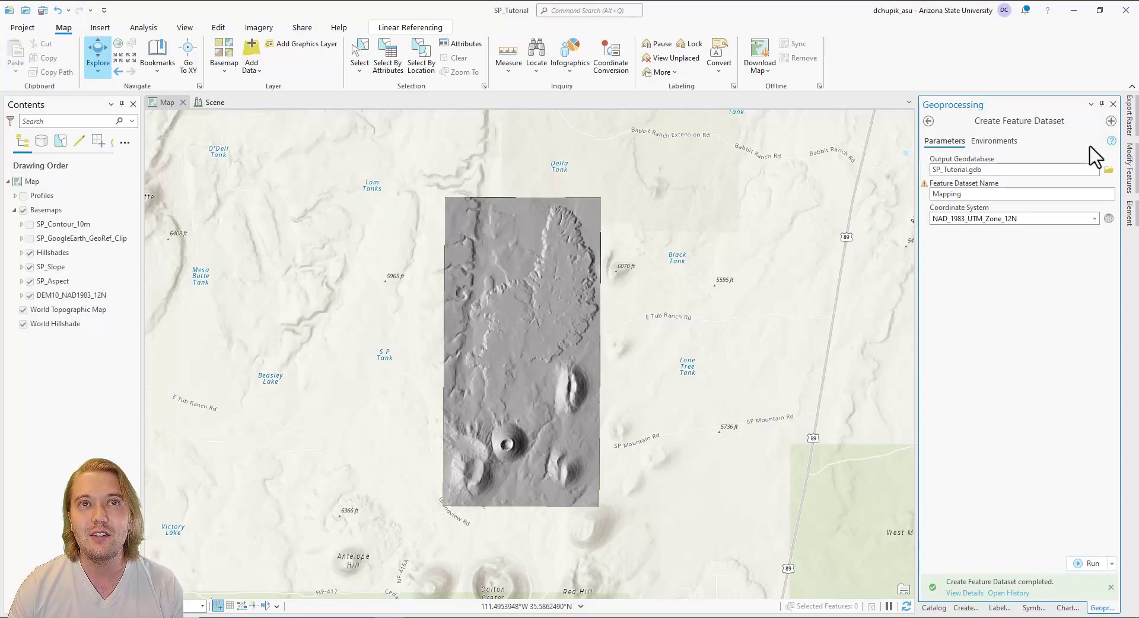
{"action": "left_click", "coordinate": [1112, 105]}
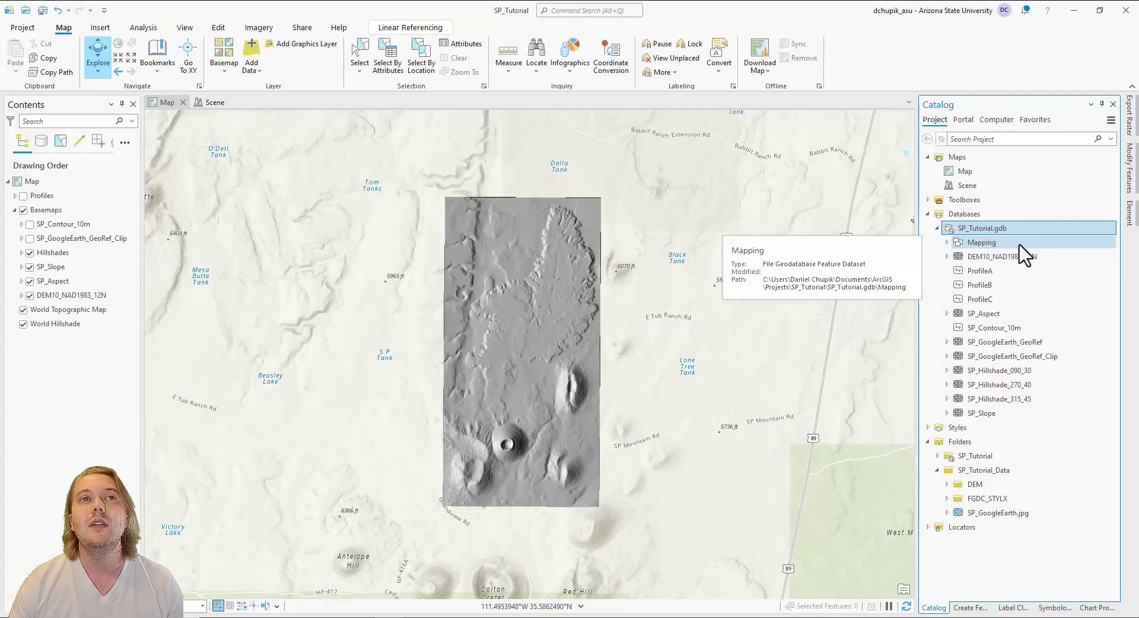
Define a new Mapping feature class named MapBorder, alias Map Border, of type Line with Z values off
{"action": "right_click", "coordinate": [1071, 246]}
{"action": "mouse_move", "coordinate": [1038, 253]}
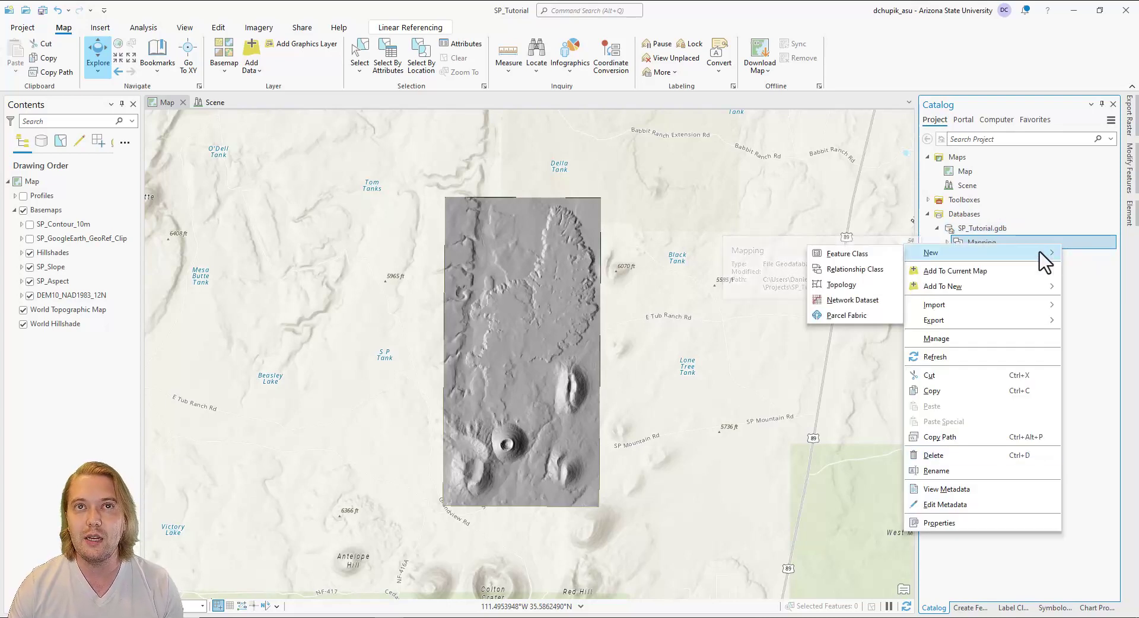
{"action": "left_click", "coordinate": [882, 254]}
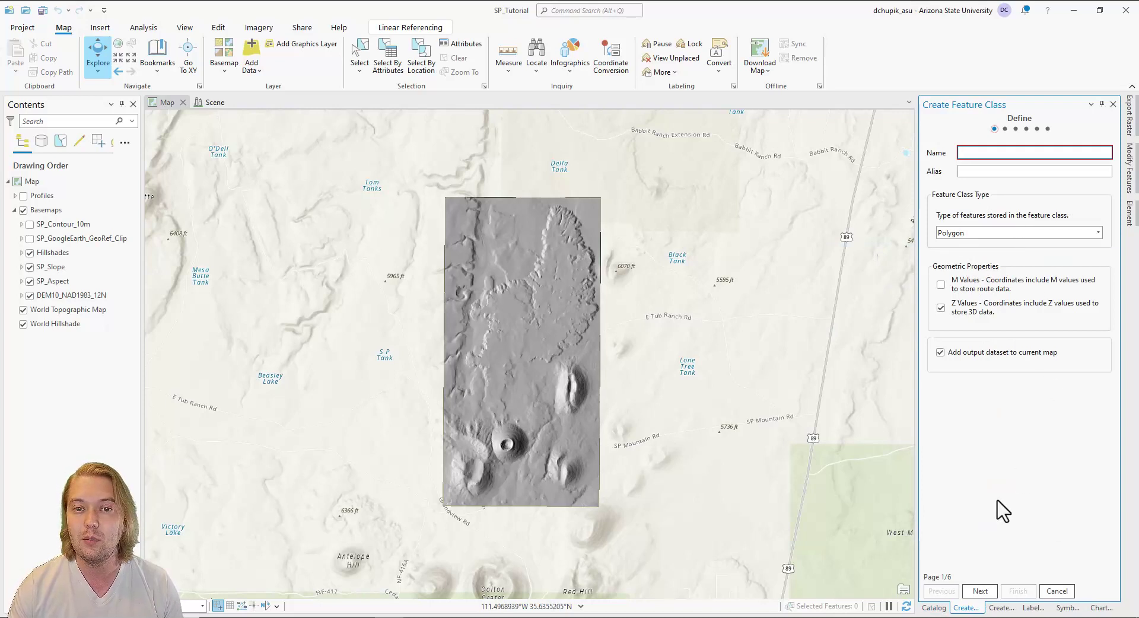
{"action": "type", "text": "Map"}
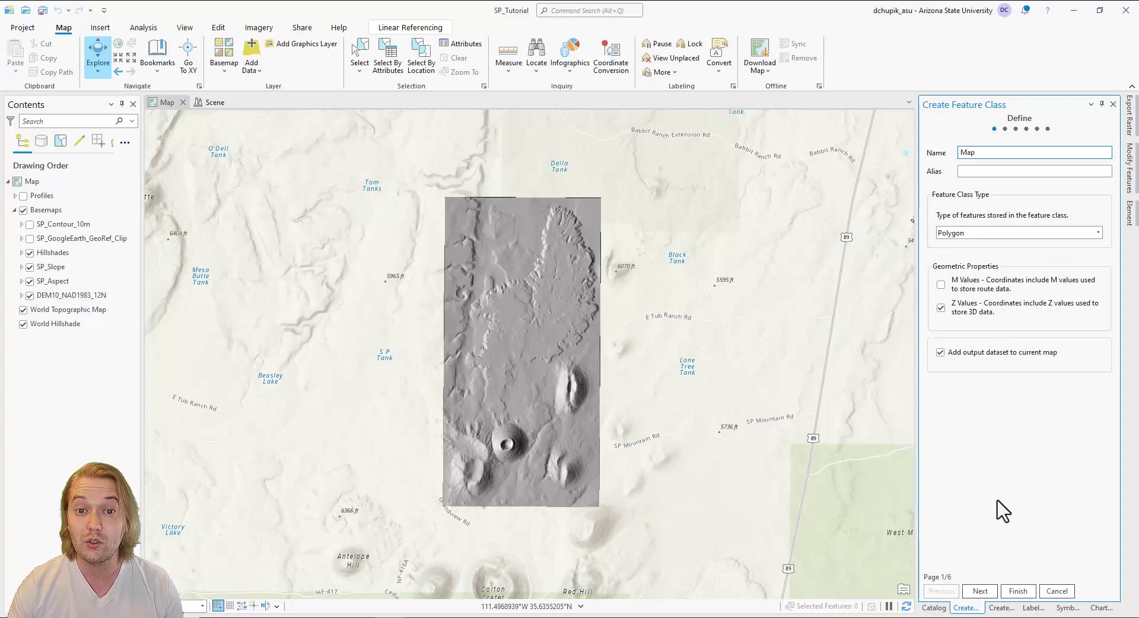
{"action": "type", "text": "Border"}
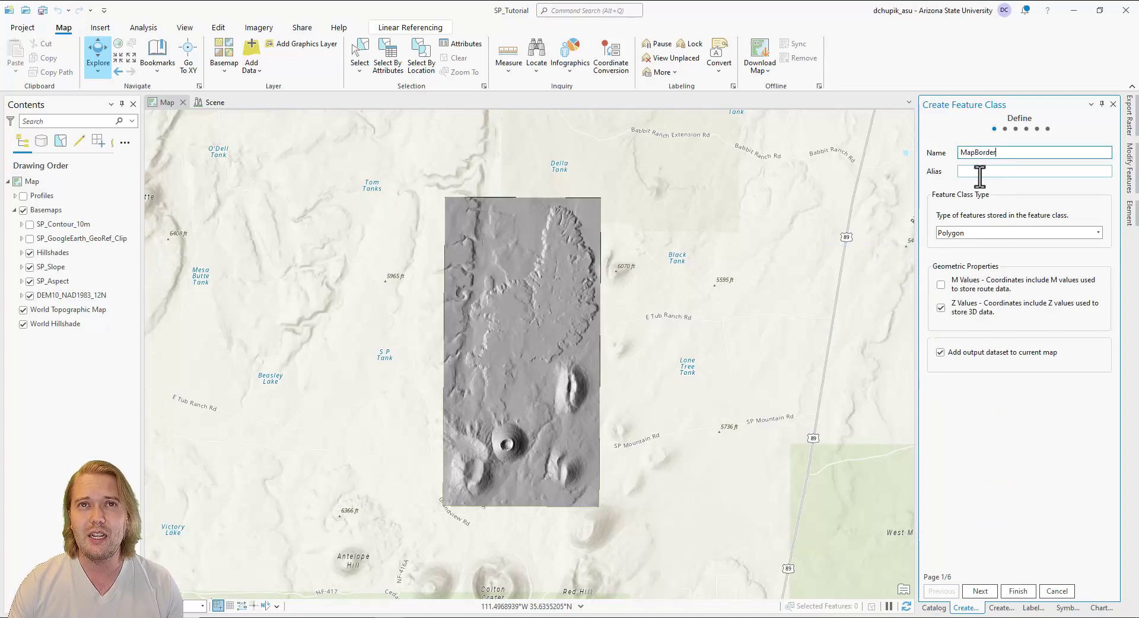
{"action": "left_click", "coordinate": [996, 172]}
{"action": "type", "text": "M"}
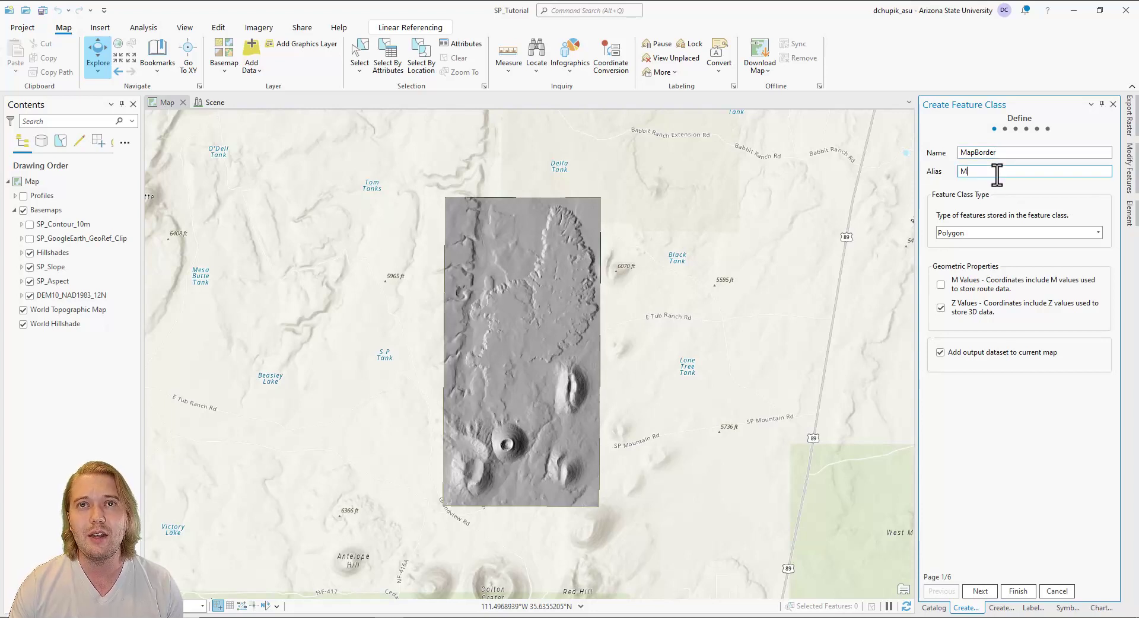
{"action": "type", "text": "ap Borde"}
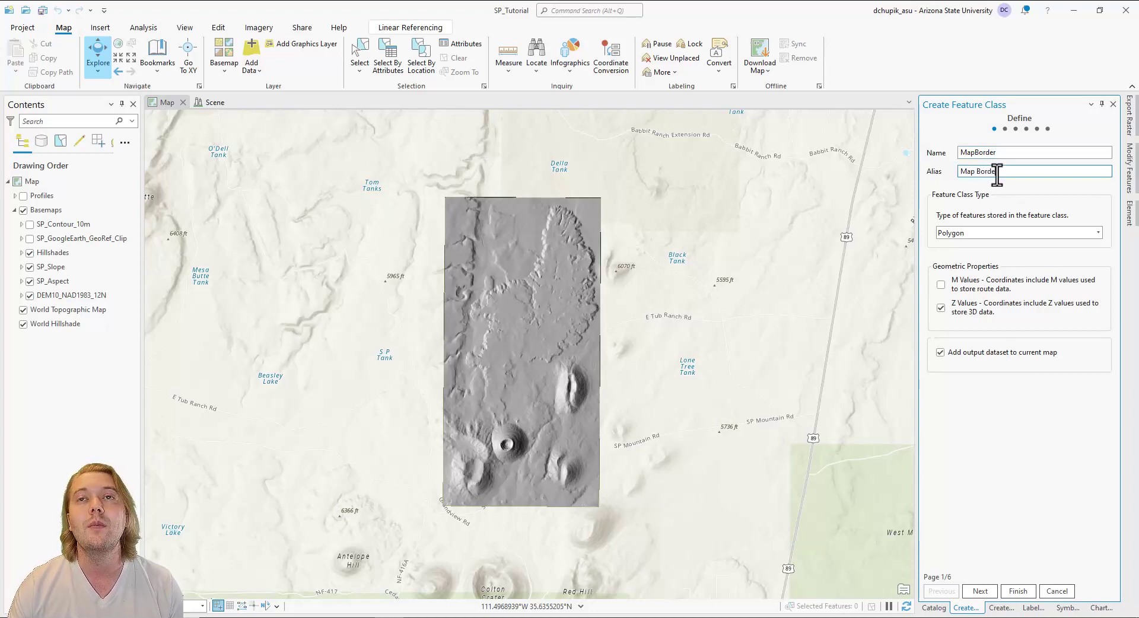
{"action": "type", "text": "r"}
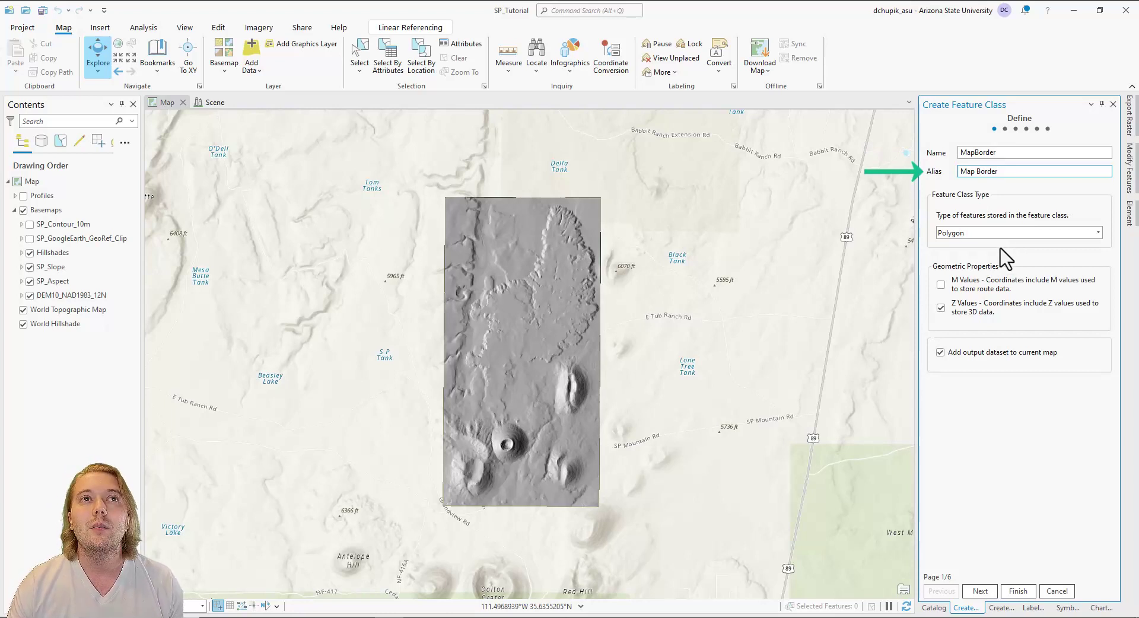
{"action": "left_click", "coordinate": [1102, 237]}
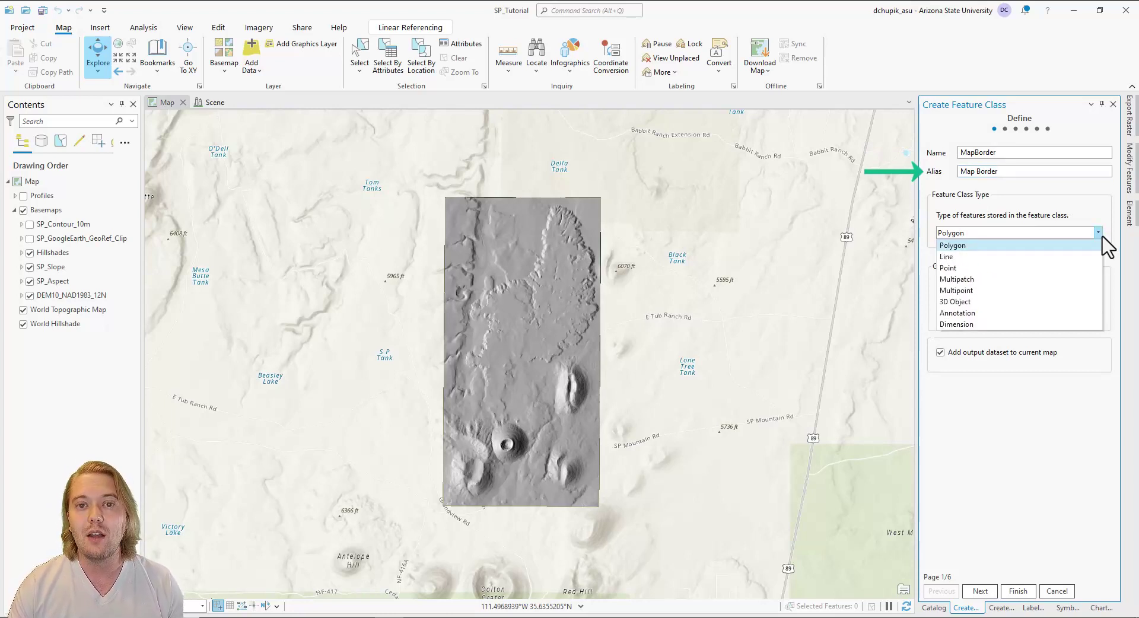
{"action": "left_click", "coordinate": [1073, 258]}
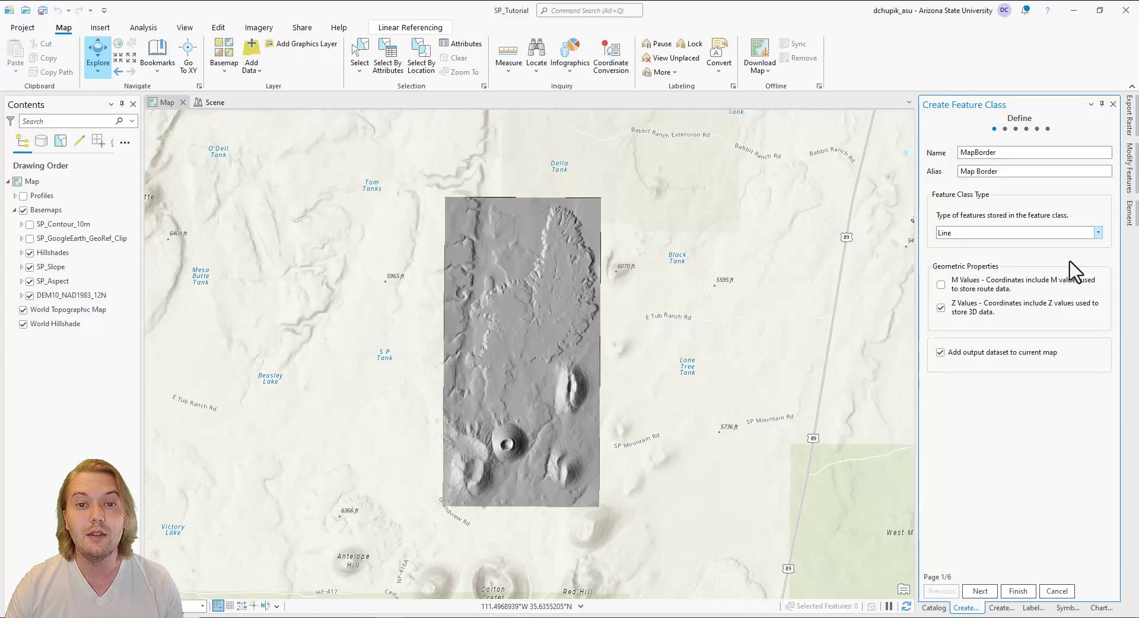
{"action": "left_click", "coordinate": [942, 308]}
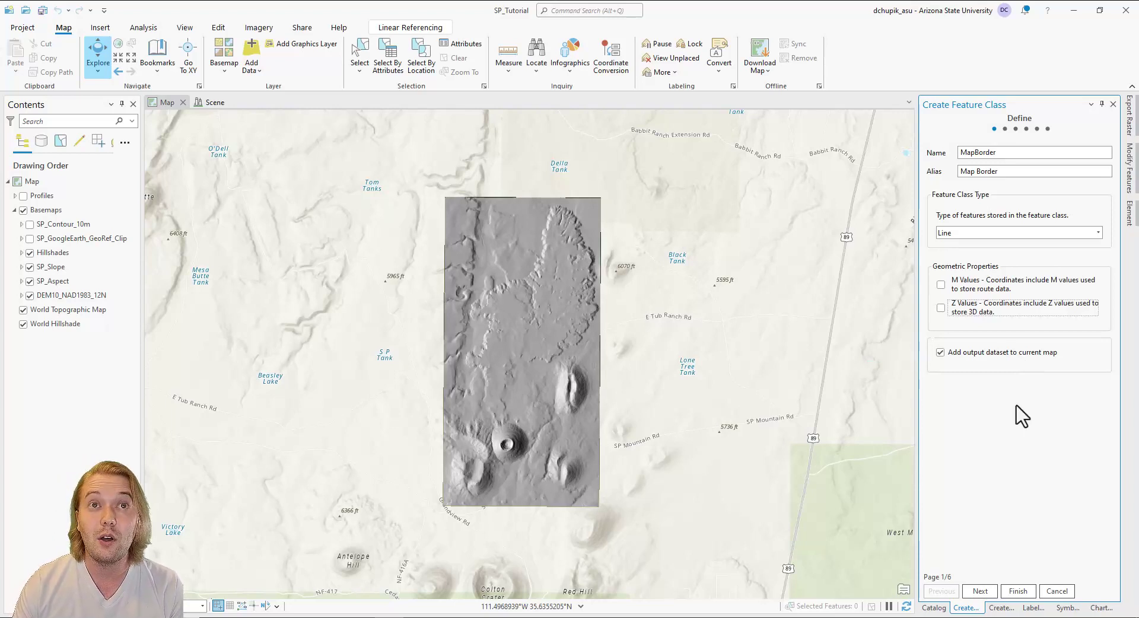
{"action": "left_click", "coordinate": [979, 590]}
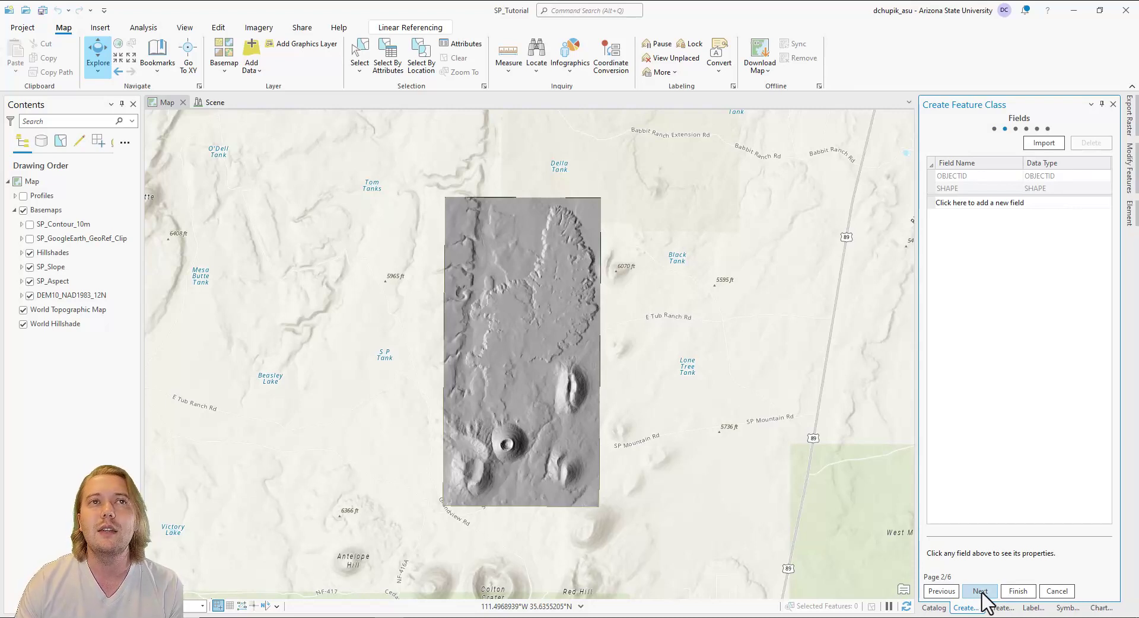
Accept default spatial reference, tolerance, resolution and storage settings, finish MapBorder, and expand Mapping
{"action": "left_click", "coordinate": [980, 591]}
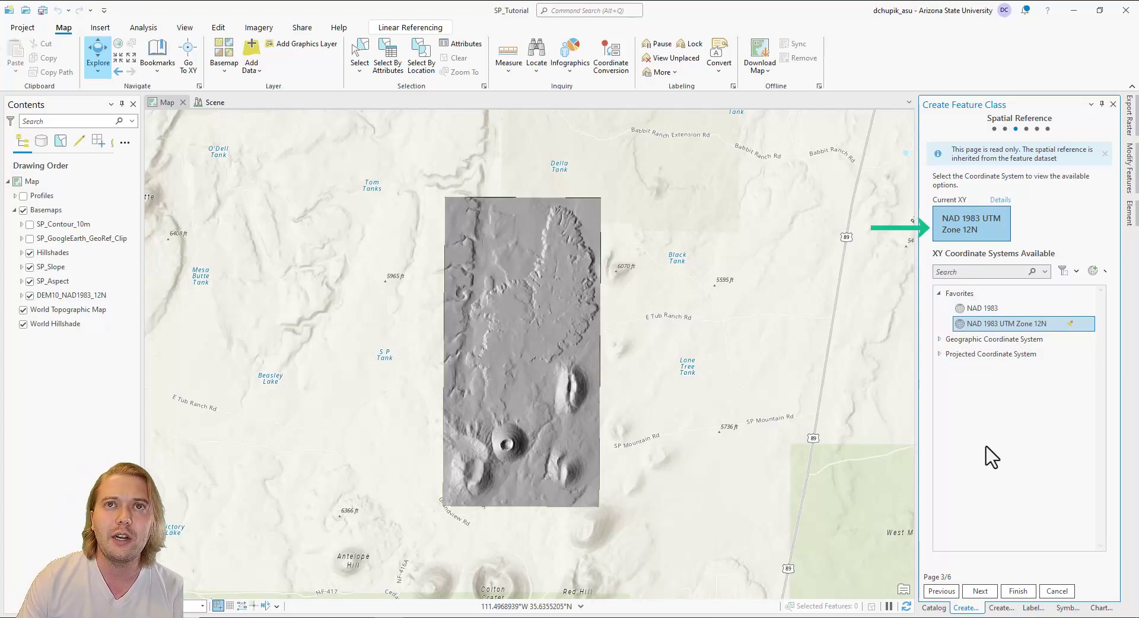
{"action": "left_click", "coordinate": [983, 592]}
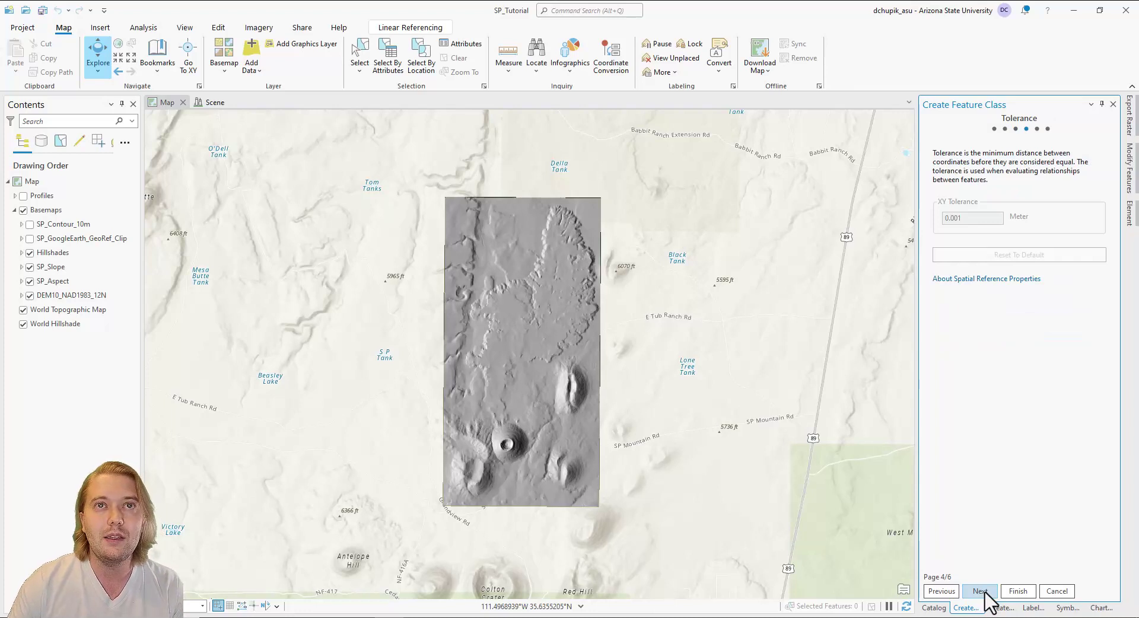
{"action": "left_click", "coordinate": [979, 591]}
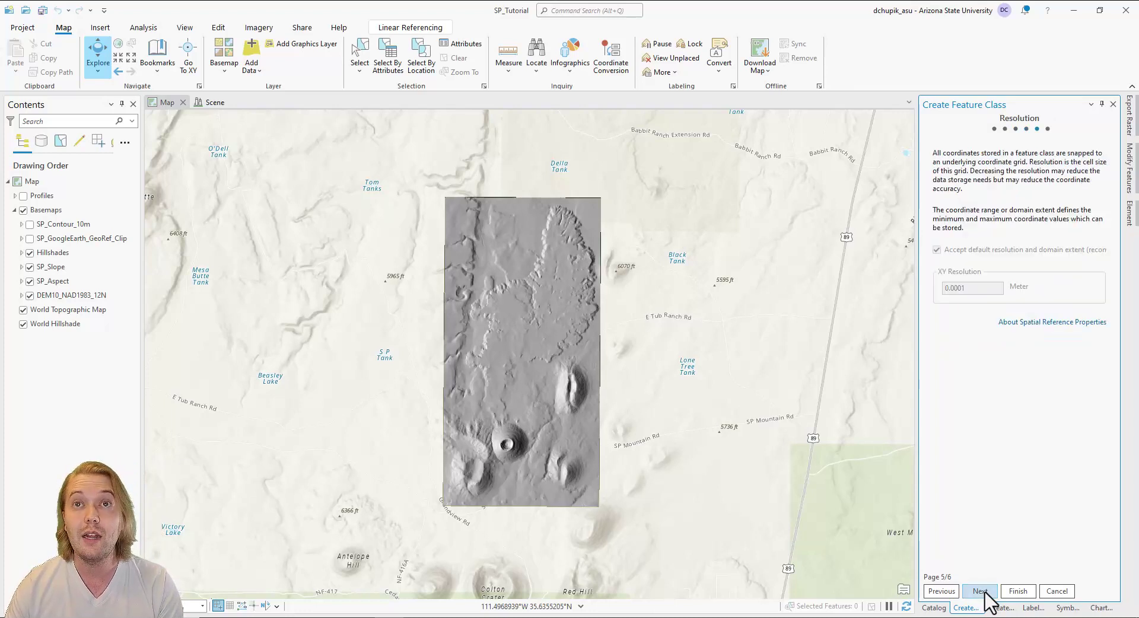
{"action": "left_click", "coordinate": [979, 591]}
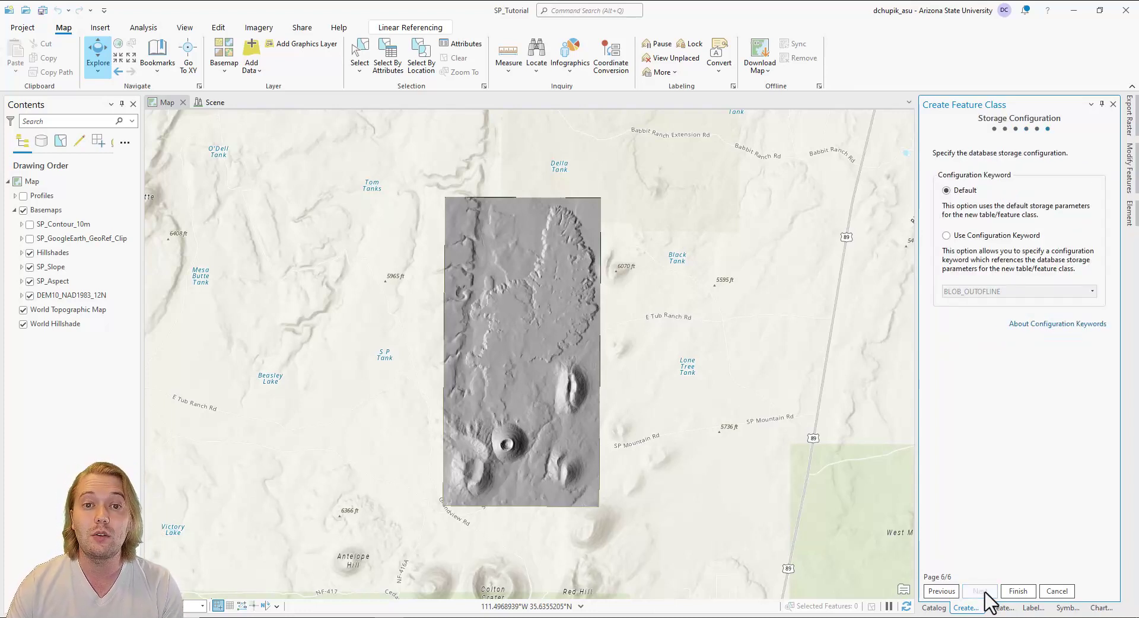
{"action": "left_click", "coordinate": [1014, 591]}
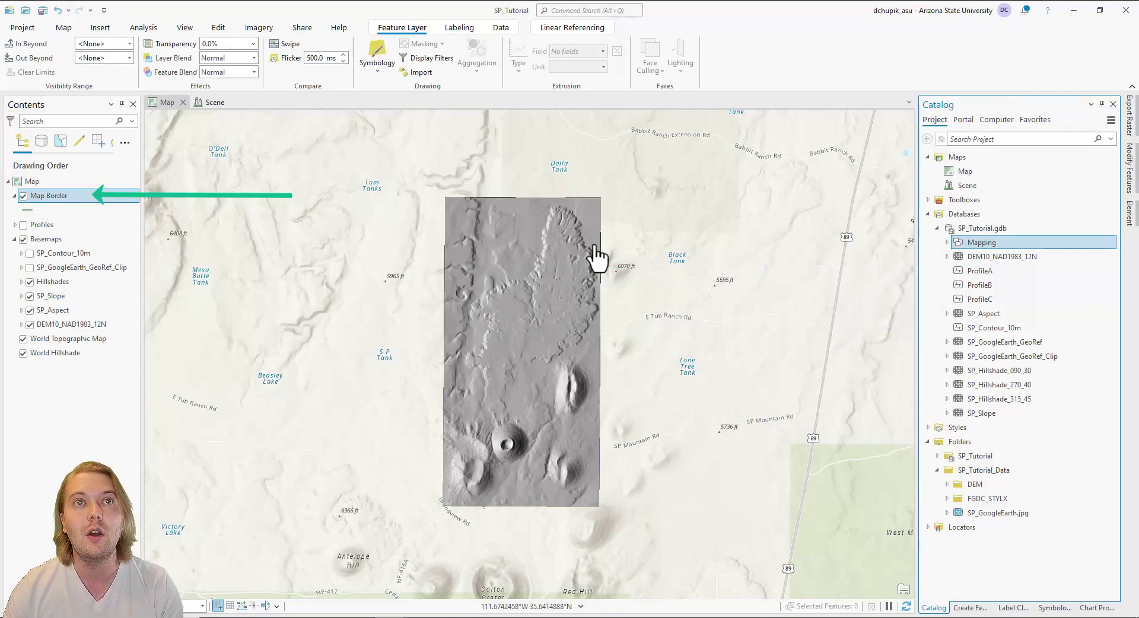
{"action": "left_click", "coordinate": [947, 242]}
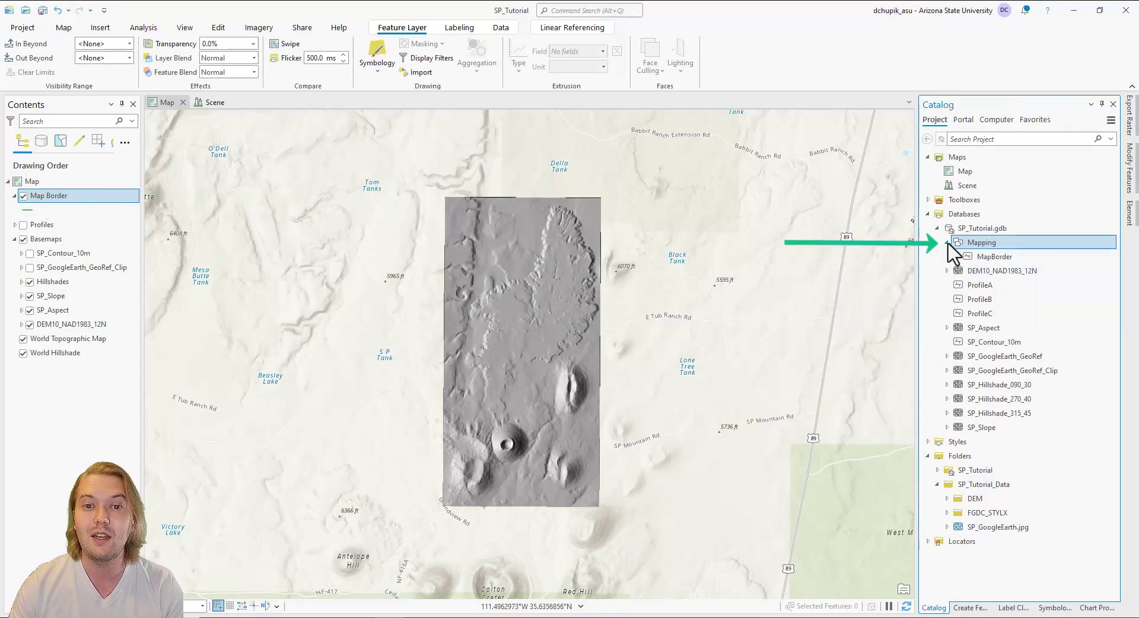
Define a Mapping feature class named GeoContacts, alias Geologic Contacts, of type Line with Z values off
{"action": "right_click", "coordinate": [1046, 245]}
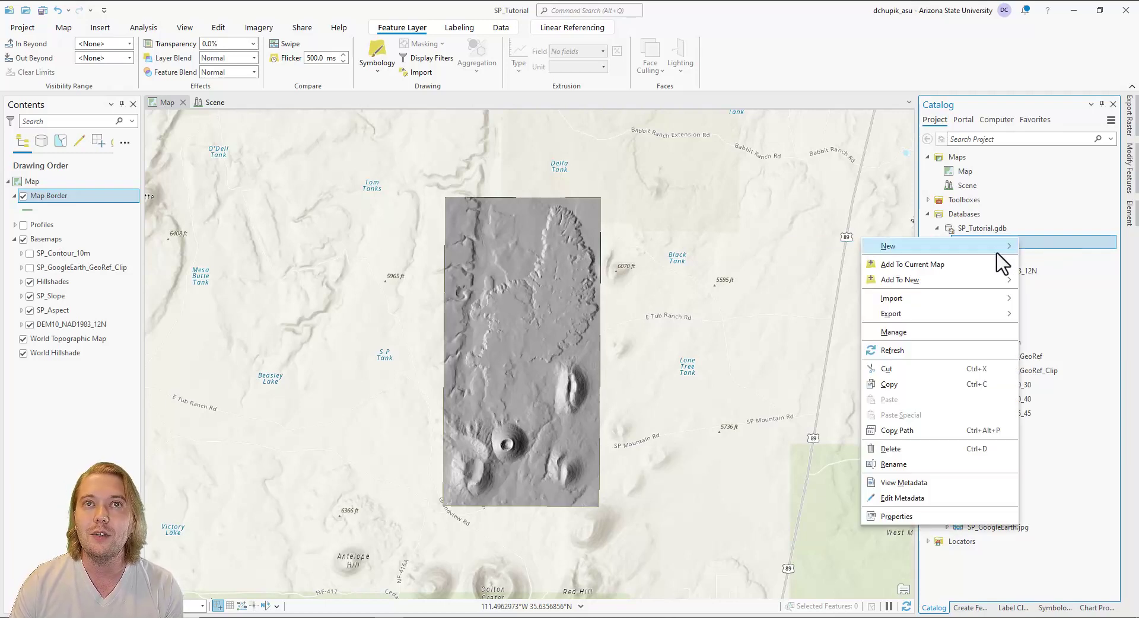
{"action": "mouse_move", "coordinate": [999, 248]}
{"action": "left_click", "coordinate": [1053, 248]}
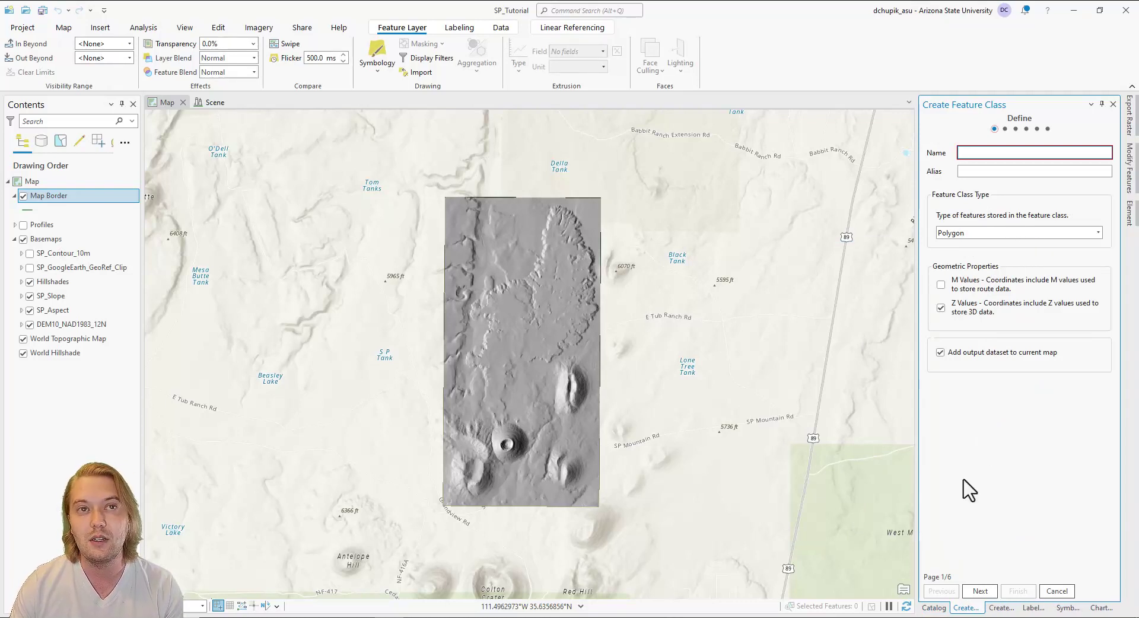
{"action": "type", "text": "GeoCont"}
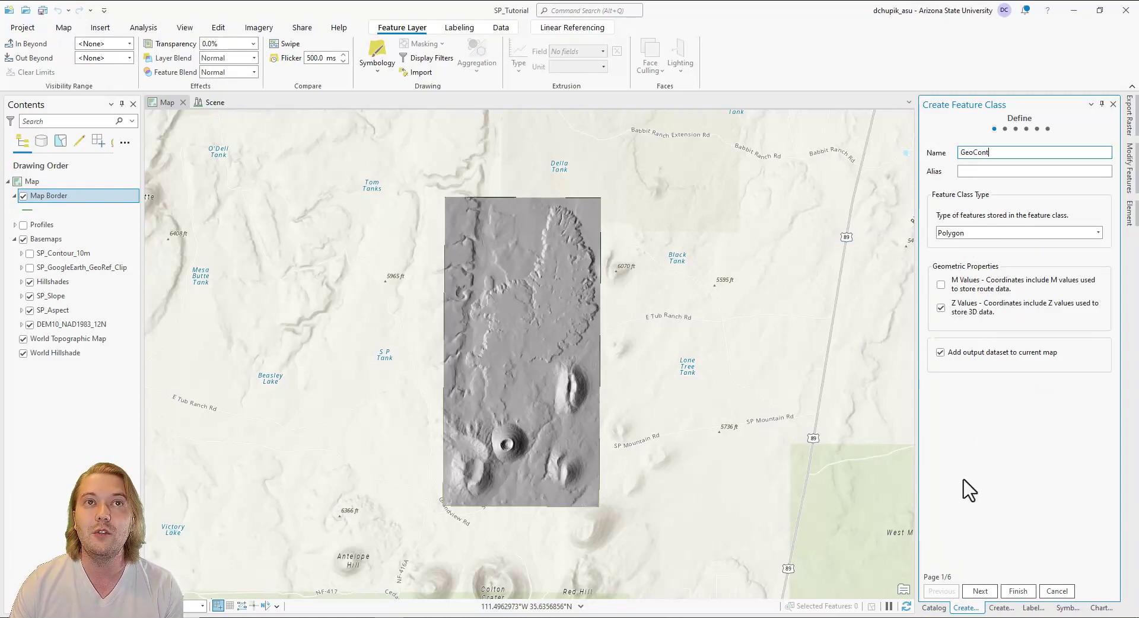
{"action": "type", "text": "acts"}
{"action": "left_click", "coordinate": [985, 168]}
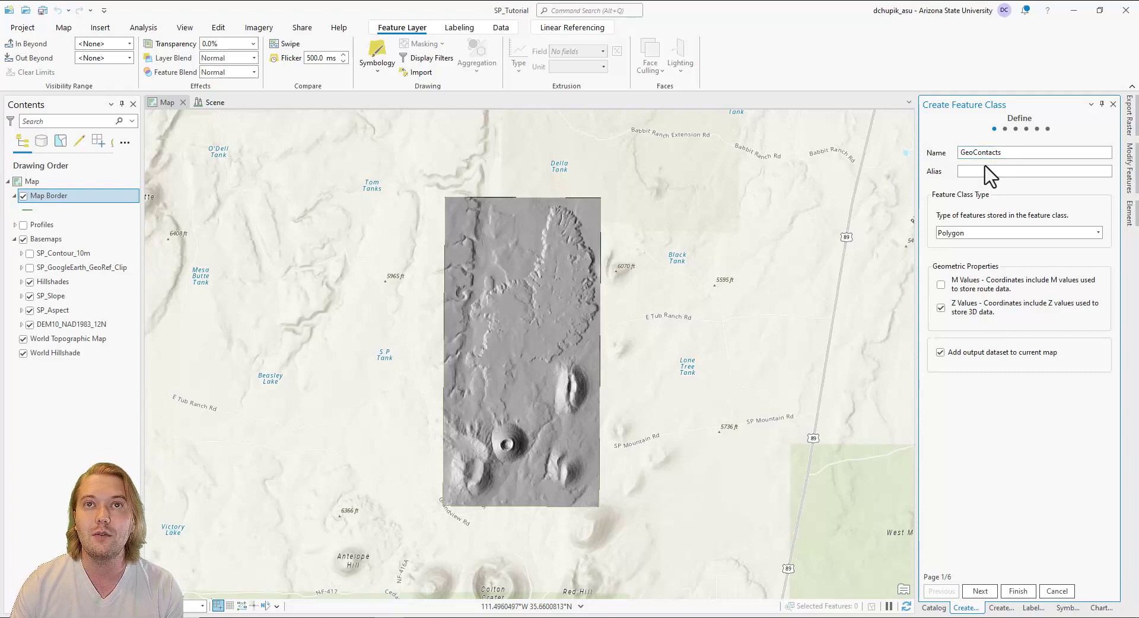
{"action": "left_click", "coordinate": [985, 172]}
{"action": "type", "text": "Ge"}
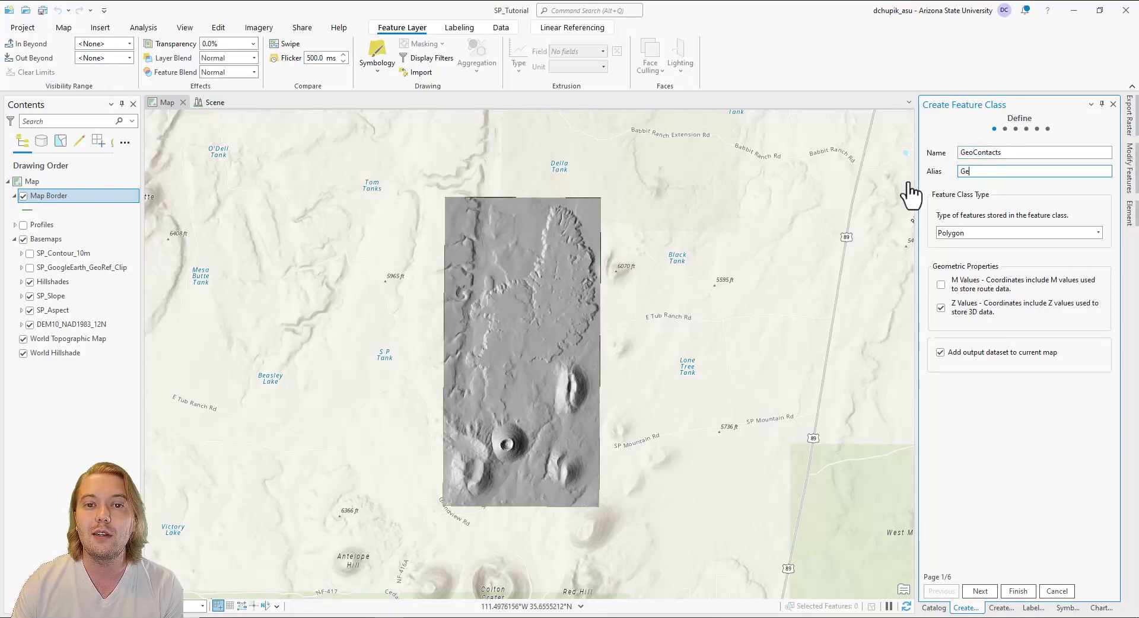
{"action": "type", "text": "ologic C"}
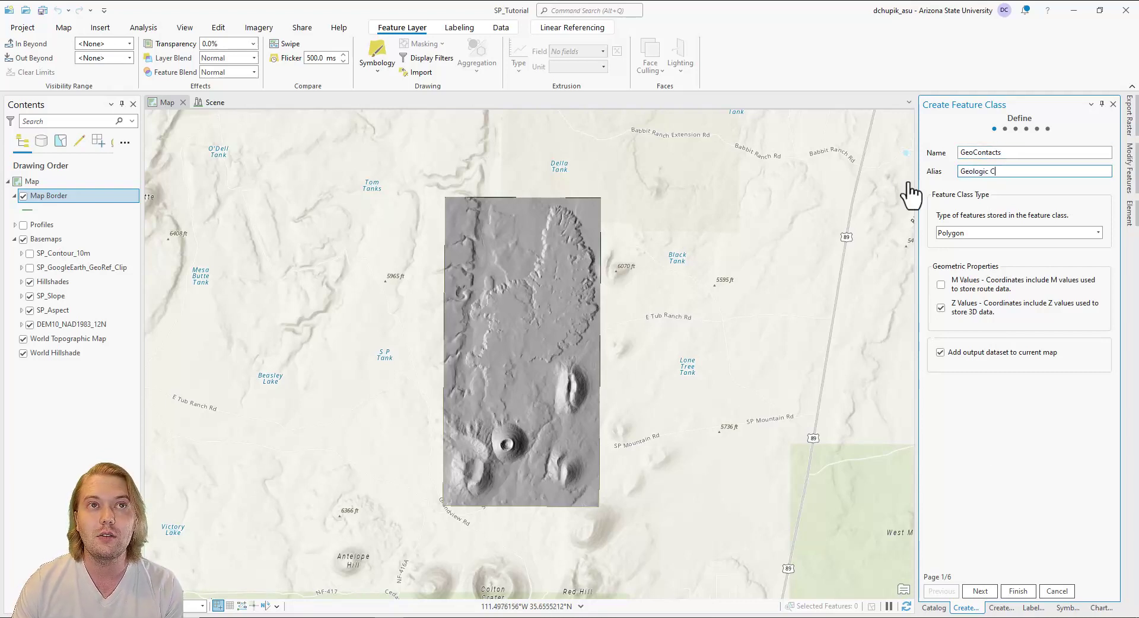
{"action": "type", "text": "ontacts"}
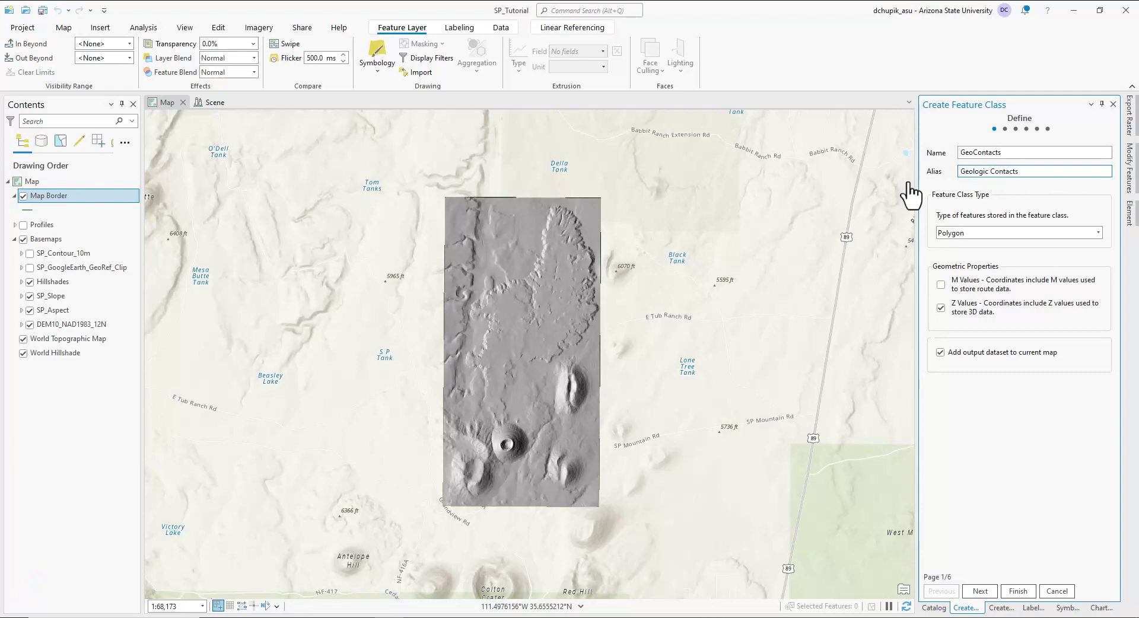
{"action": "left_click", "coordinate": [1100, 234]}
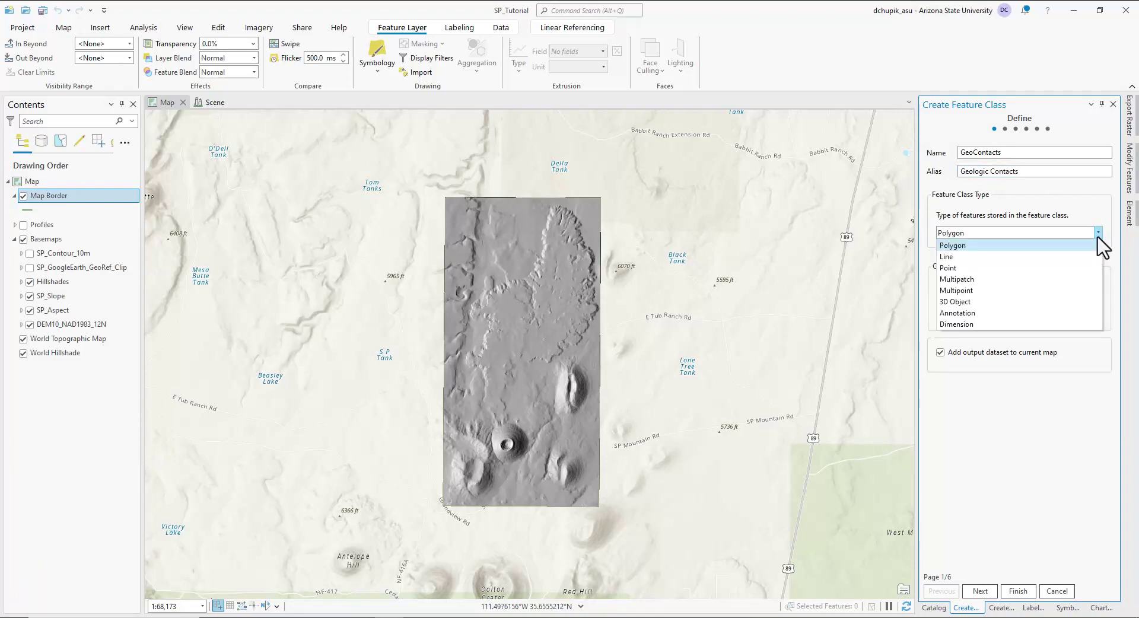
{"action": "left_click", "coordinate": [1058, 255]}
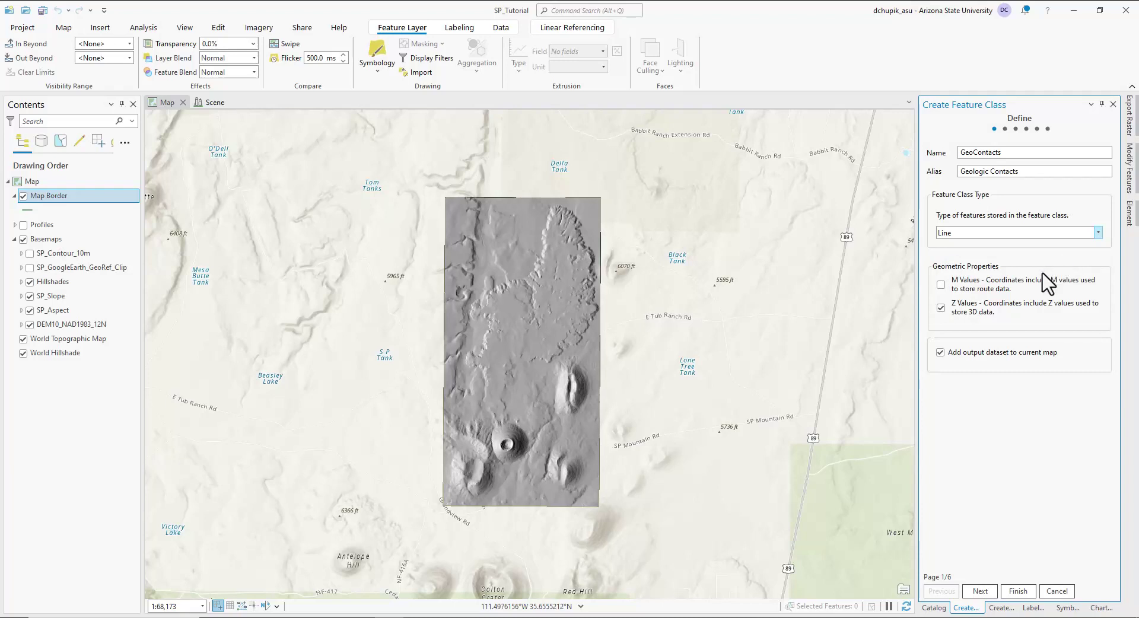
{"action": "left_click", "coordinate": [941, 309]}
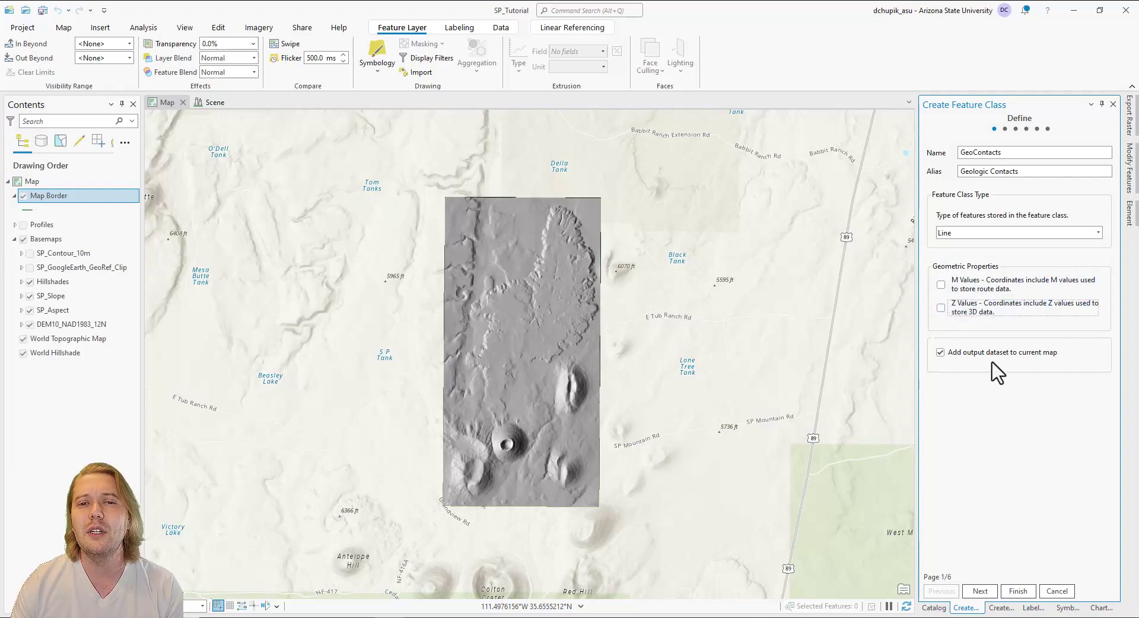
{"action": "left_click", "coordinate": [980, 591]}
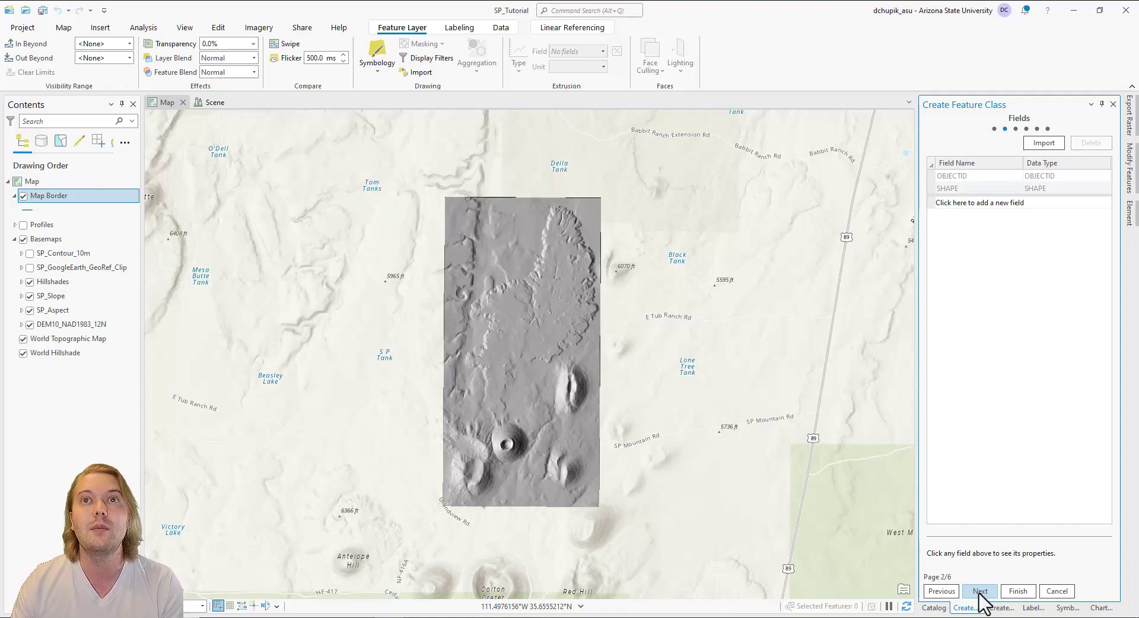
Add a Type field to GeoContacts and finish the wizard with default settings
{"action": "left_click", "coordinate": [1006, 202]}
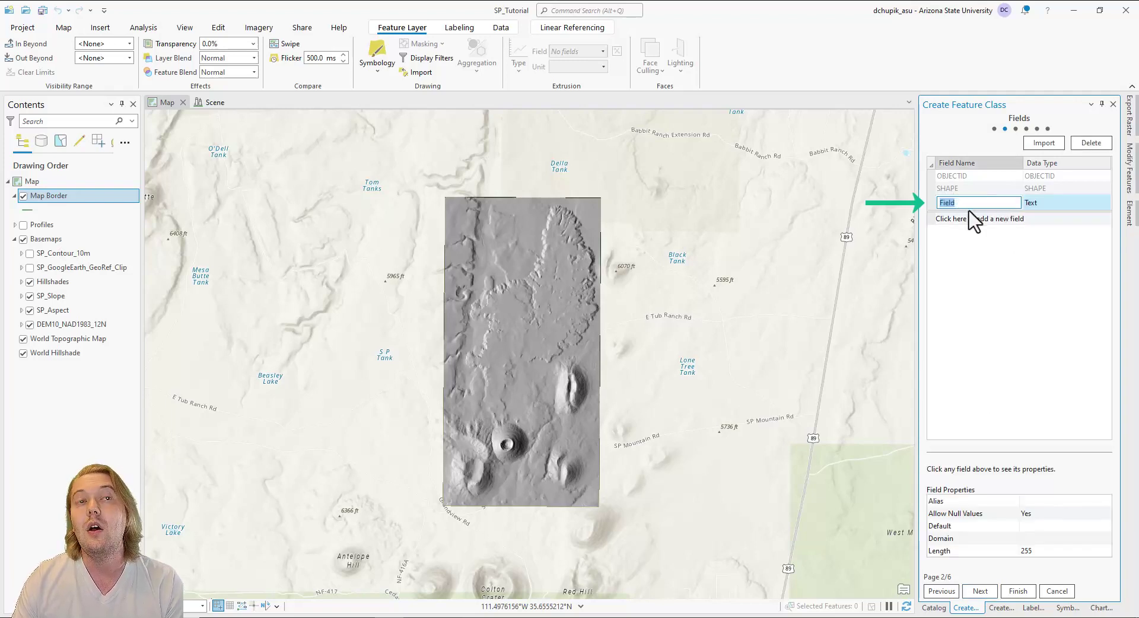
{"action": "type", "text": "Type"}
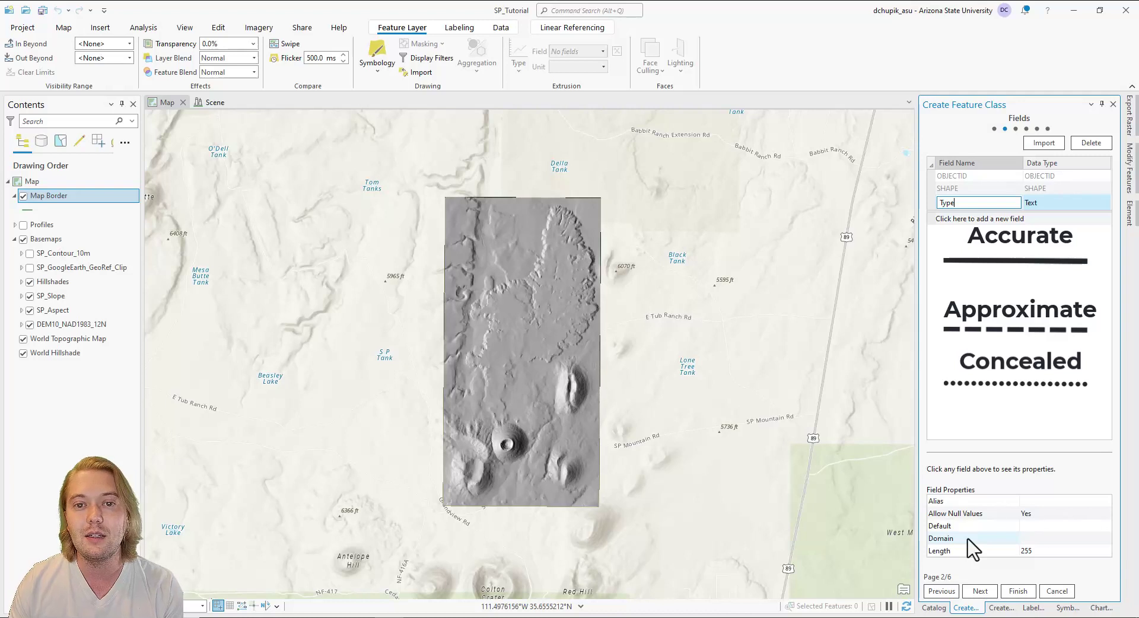
{"action": "left_click", "coordinate": [980, 591]}
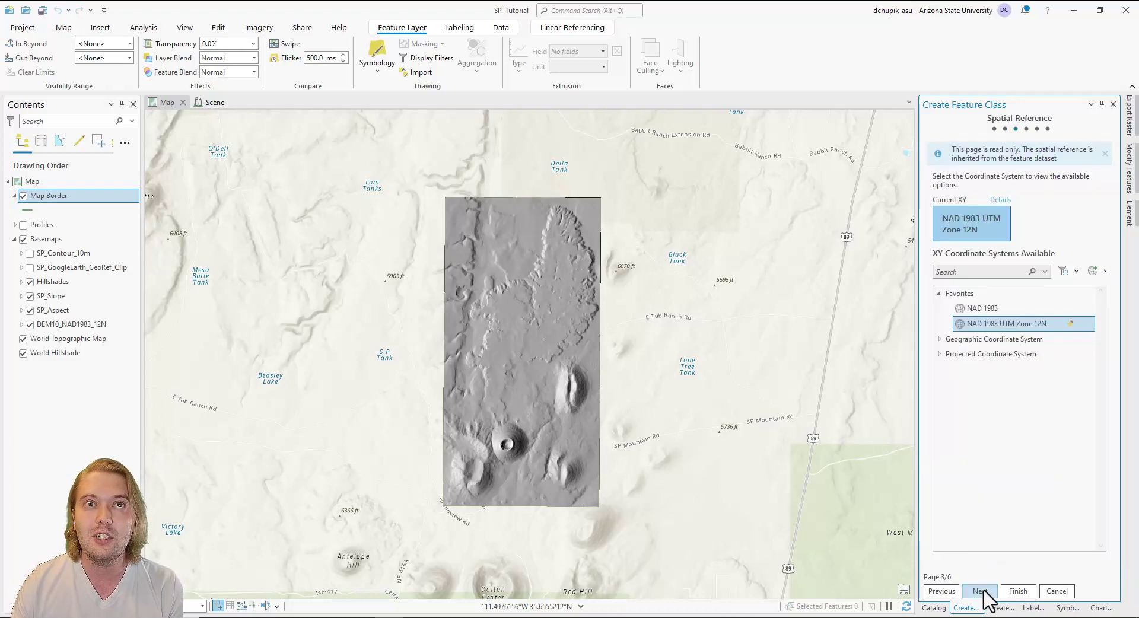
{"action": "left_click", "coordinate": [982, 591]}
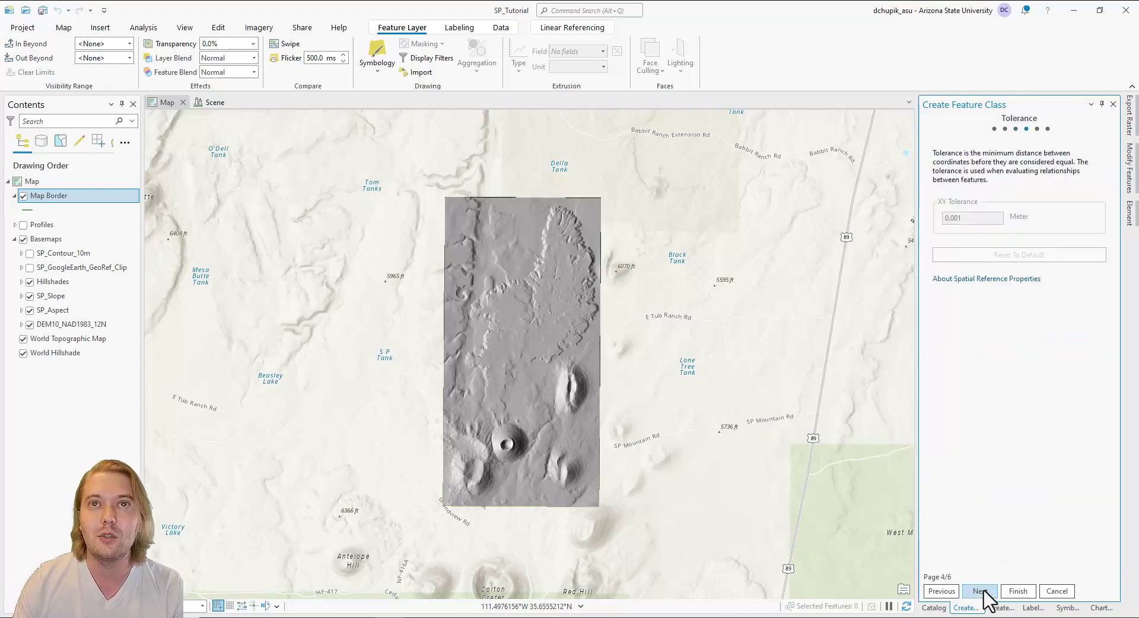
{"action": "left_click", "coordinate": [983, 591]}
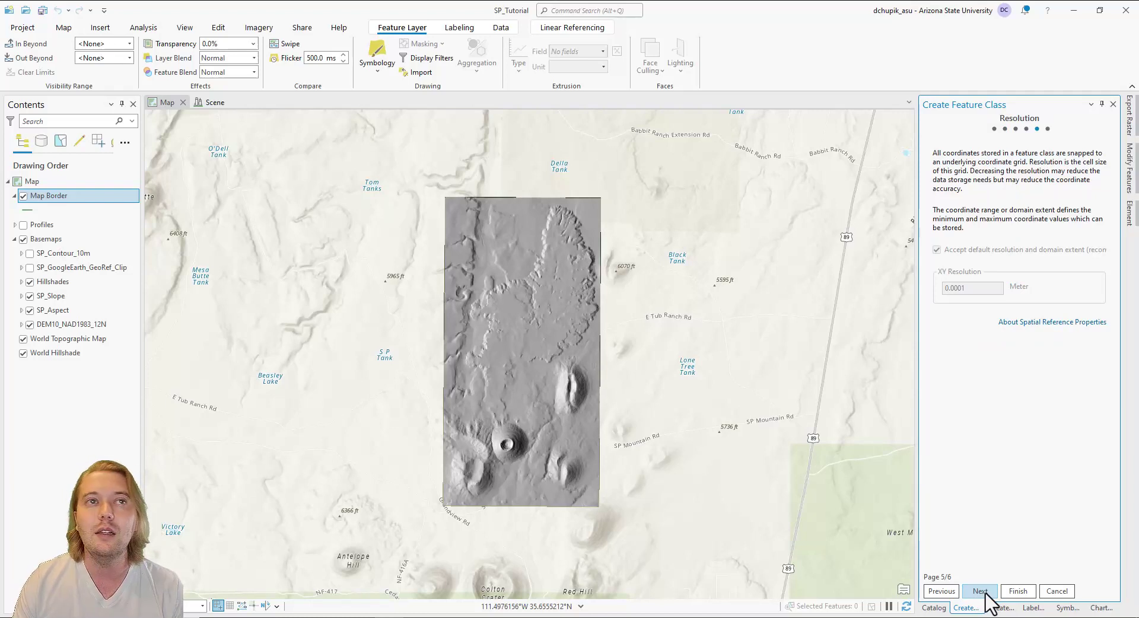
{"action": "left_click", "coordinate": [983, 591]}
{"action": "left_click", "coordinate": [1015, 590]}
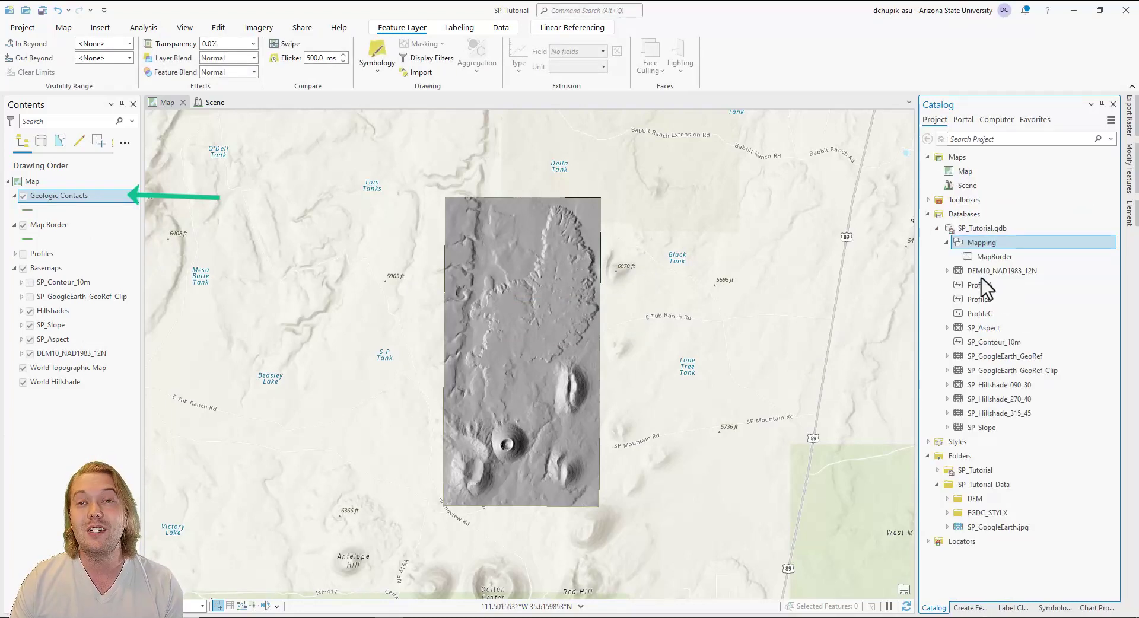
Refresh the Mapping dataset in Catalog so GeoContacts is listed
{"action": "left_click", "coordinate": [946, 243]}
{"action": "left_click", "coordinate": [946, 242]}
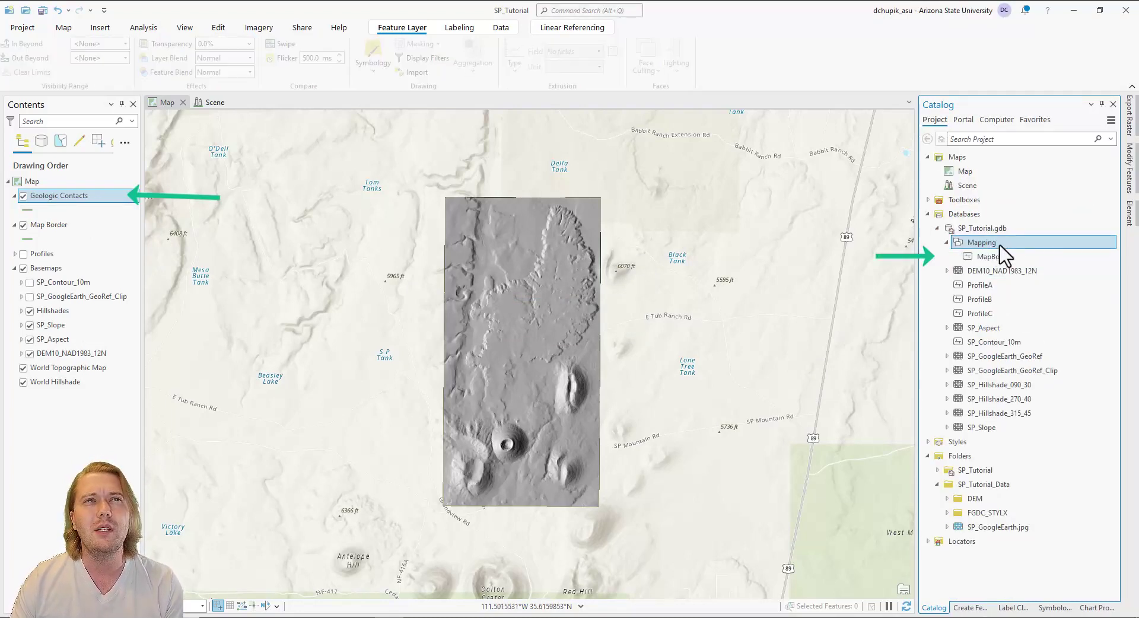
{"action": "right_click", "coordinate": [997, 248]}
{"action": "left_click", "coordinate": [888, 361]}
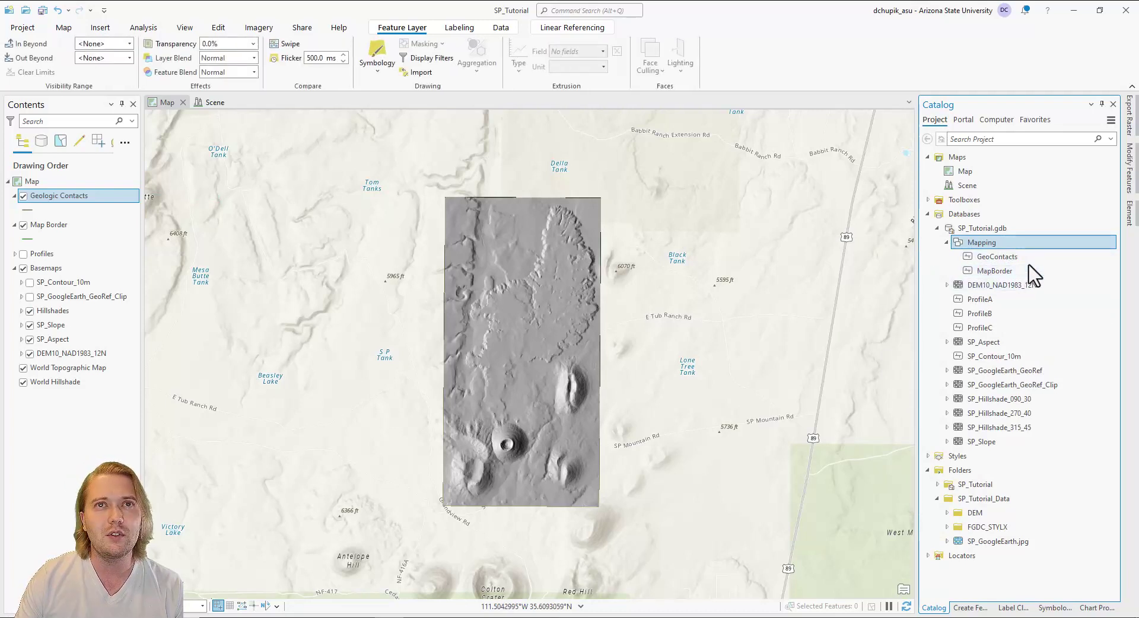
Open a new Create Feature Class wizard for the Mapping dataset
{"action": "right_click", "coordinate": [1058, 245]}
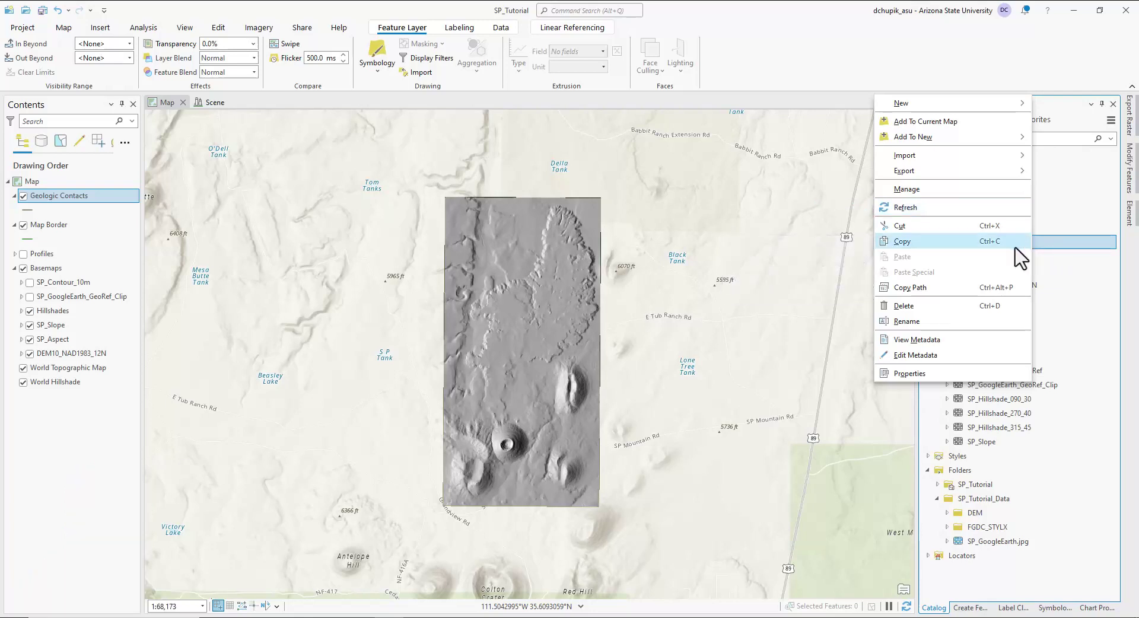
{"action": "mouse_move", "coordinate": [959, 105]}
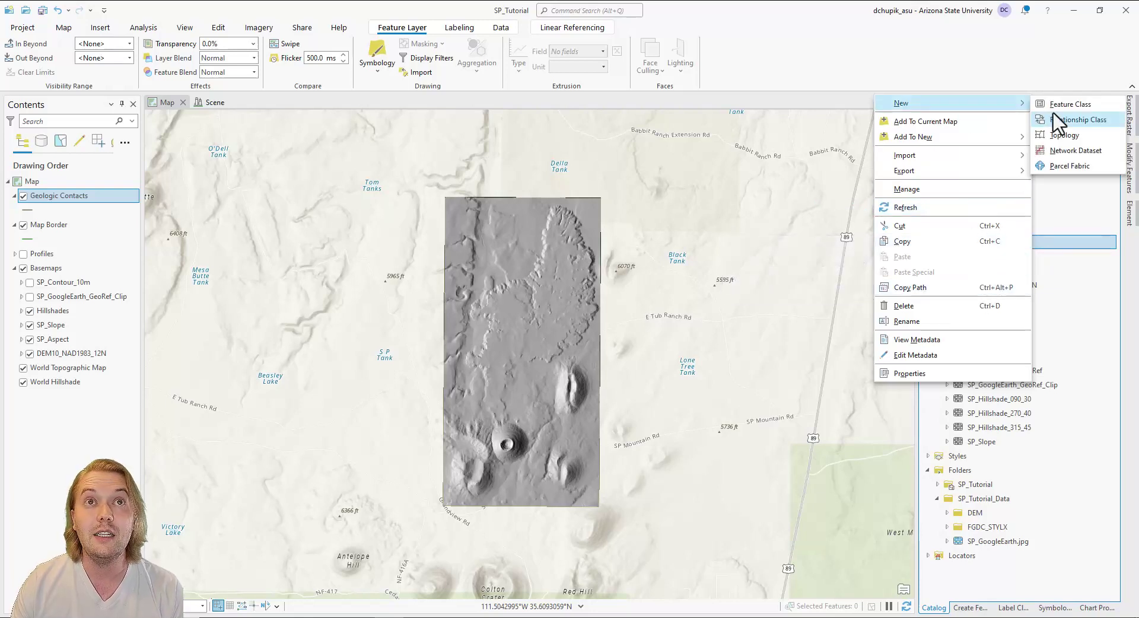
{"action": "left_click", "coordinate": [1070, 105]}
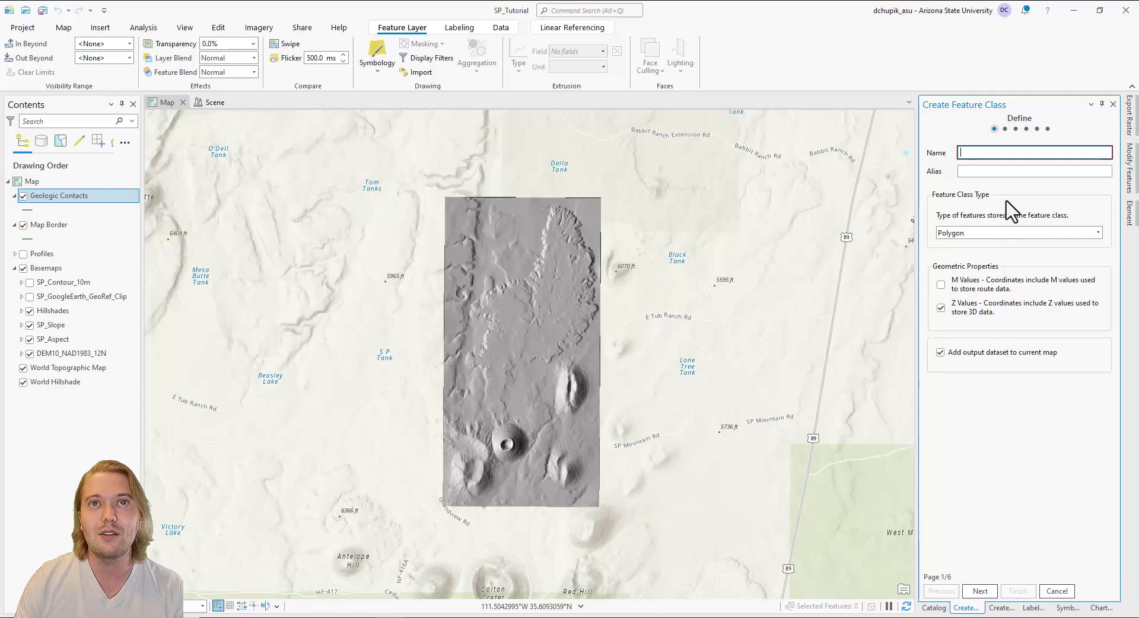
Name the polygon feature class GeoUnits with alias GeologicUnits and turn off Z values
{"action": "type", "text": "G"}
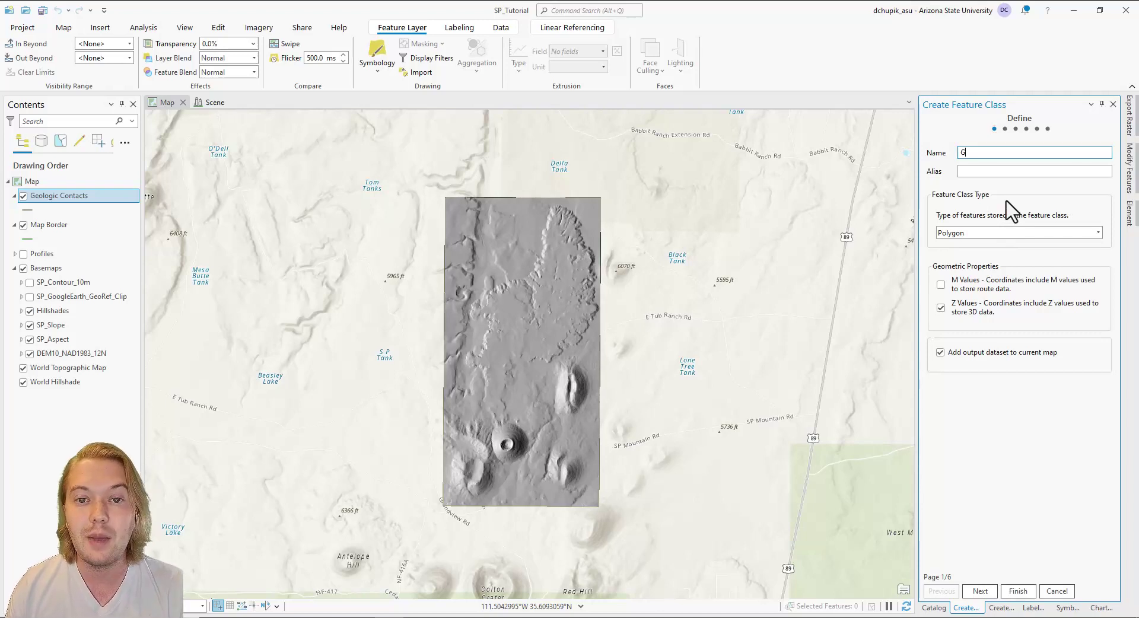
{"action": "type", "text": "eoUnits"}
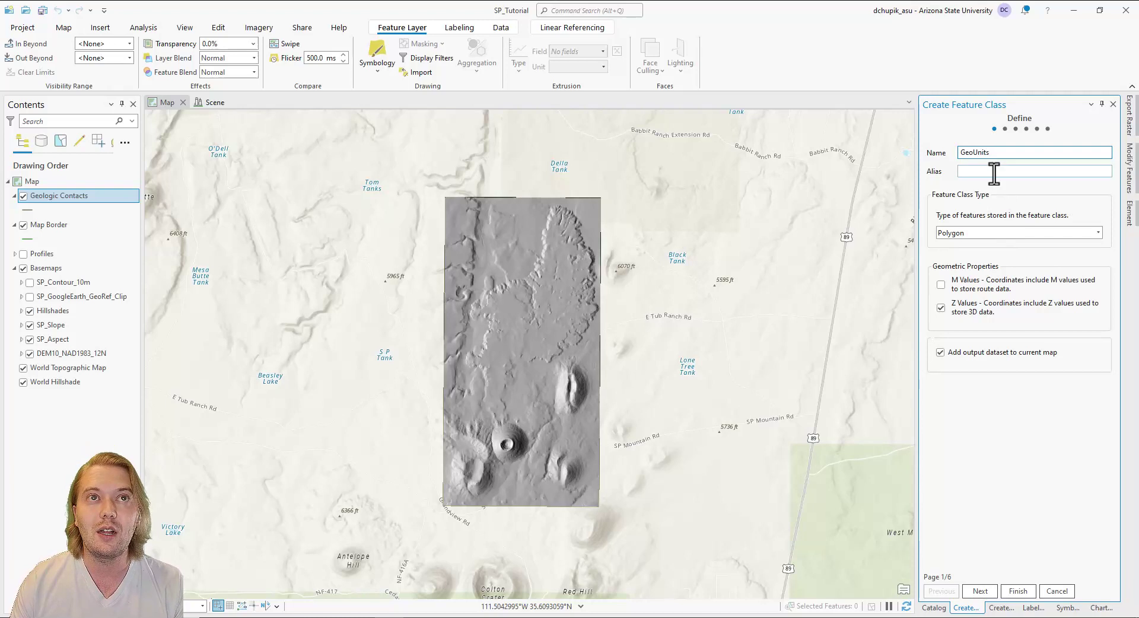
{"action": "left_click", "coordinate": [993, 172]}
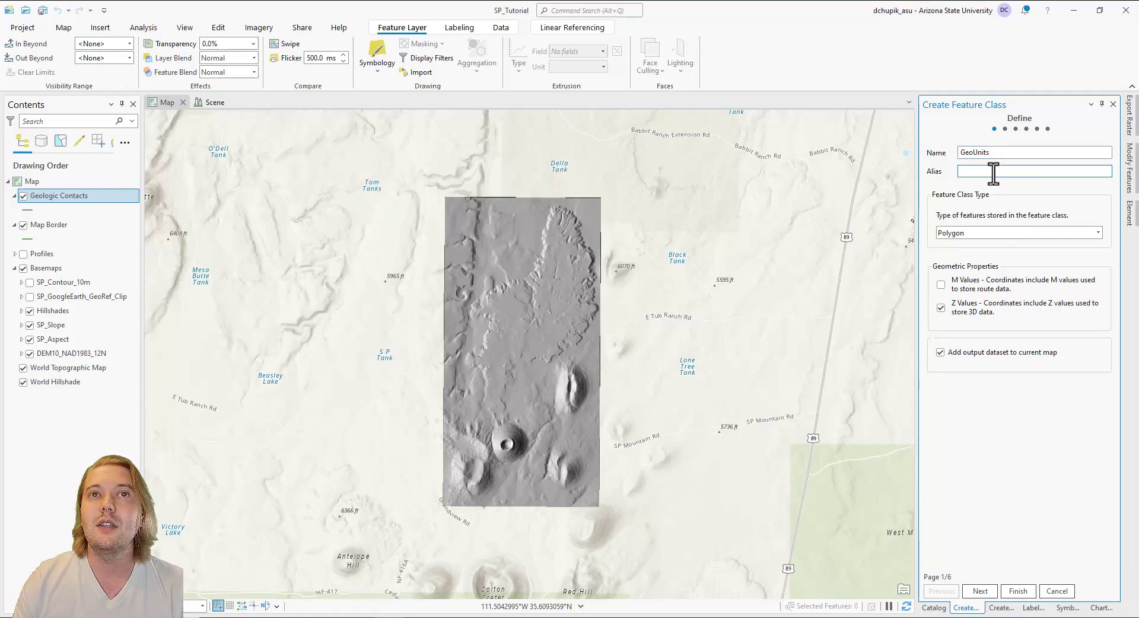
{"action": "type", "text": "Geologi"}
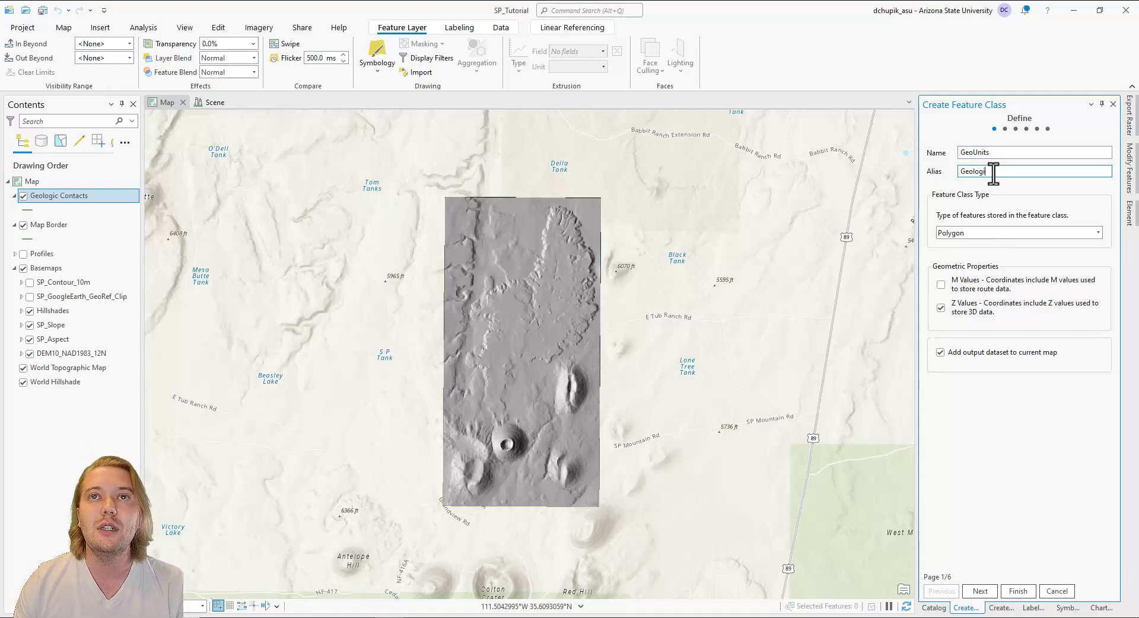
{"action": "type", "text": "c"}
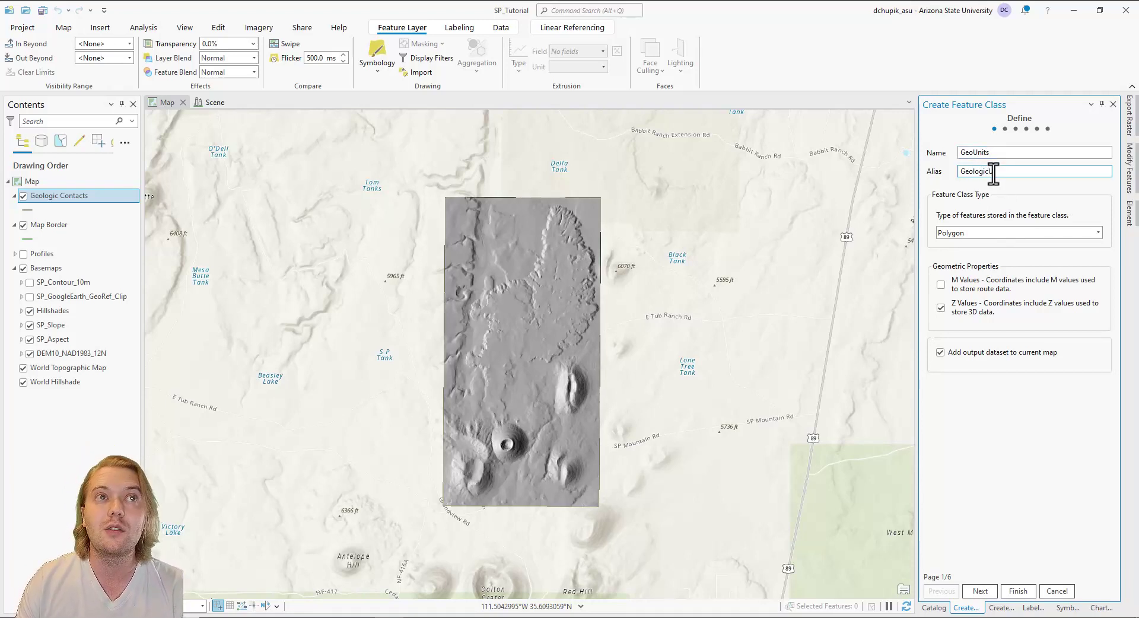
{"action": "type", "text": "Units"}
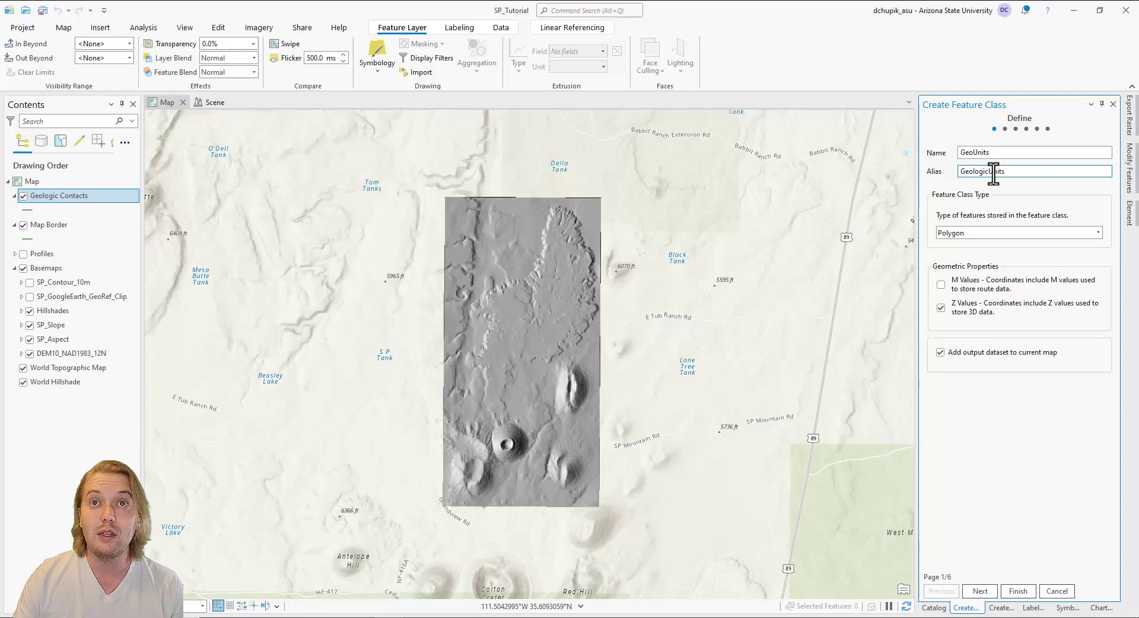
{"action": "left_click", "coordinate": [1098, 233]}
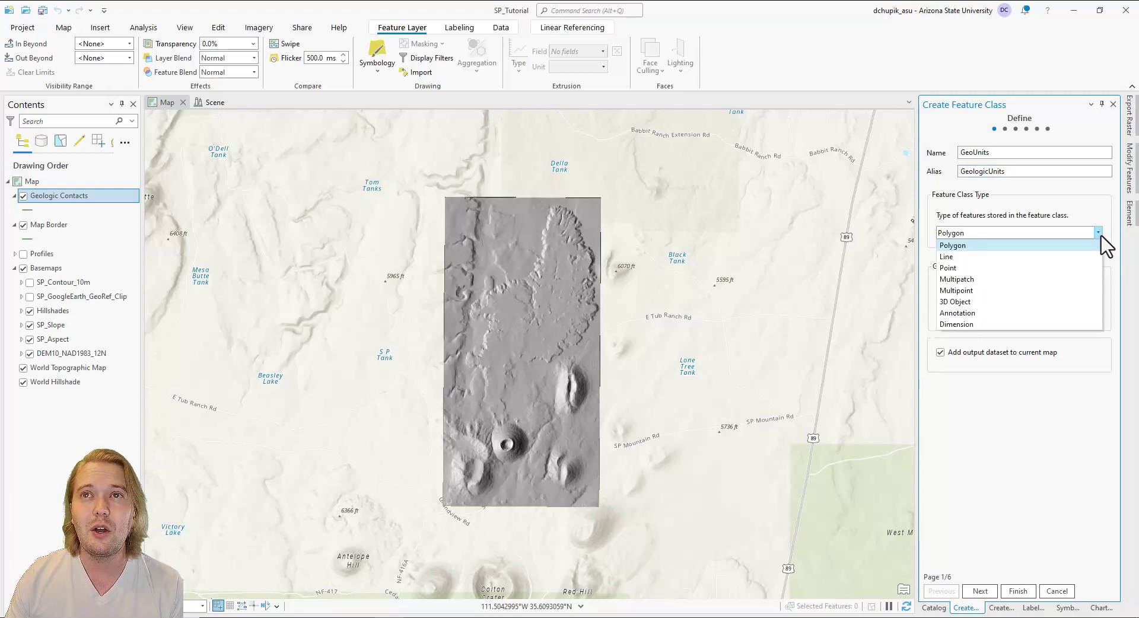
{"action": "left_click", "coordinate": [1066, 248]}
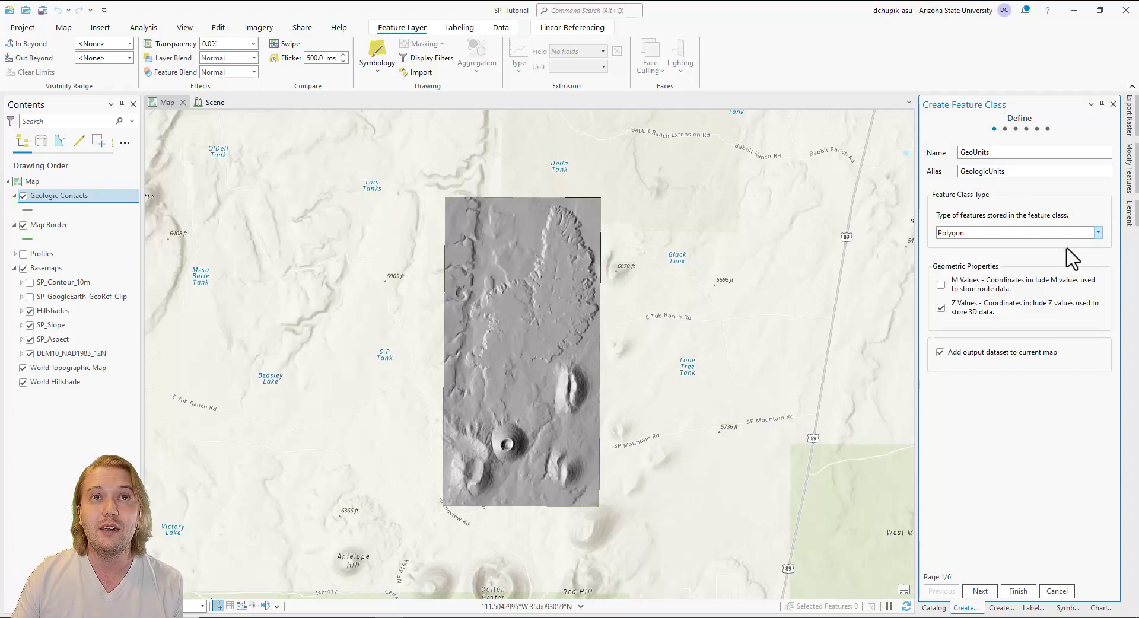
{"action": "left_click", "coordinate": [943, 308]}
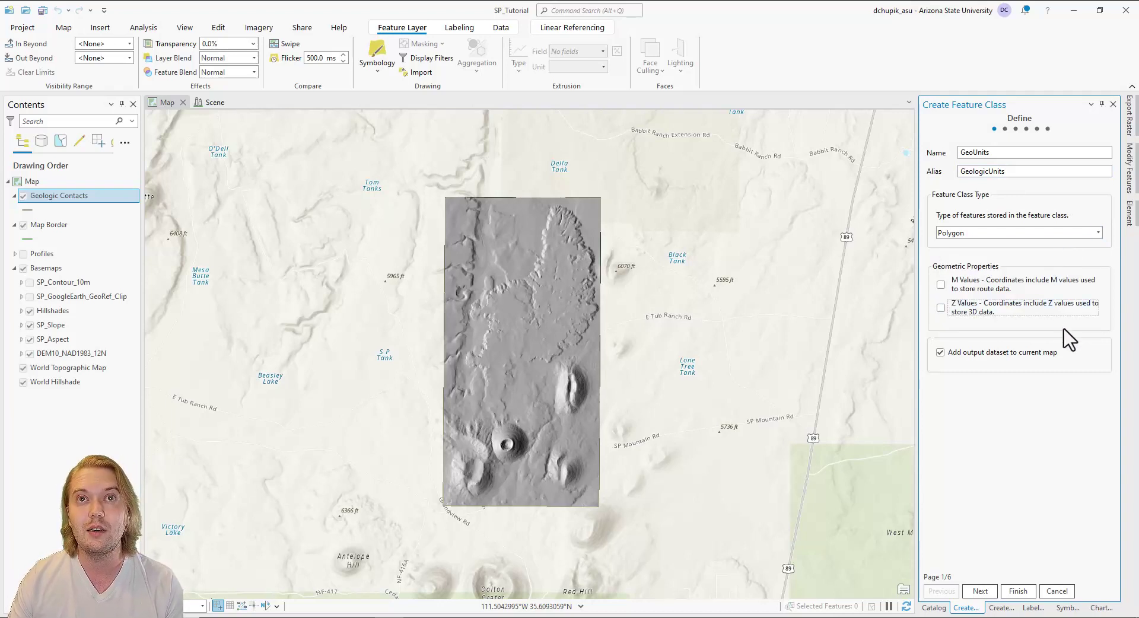
{"action": "left_click", "coordinate": [981, 591]}
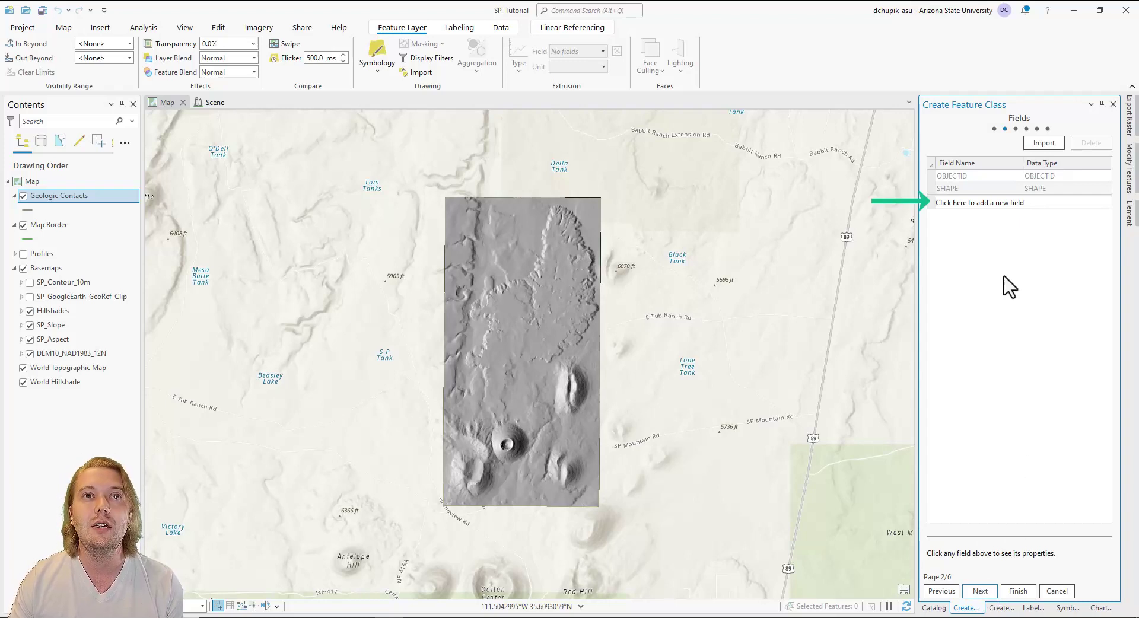
Add a 'Uni' field, finish GeoUnits with default settings, and reposition its layer in Contents
{"action": "left_click", "coordinate": [1006, 204]}
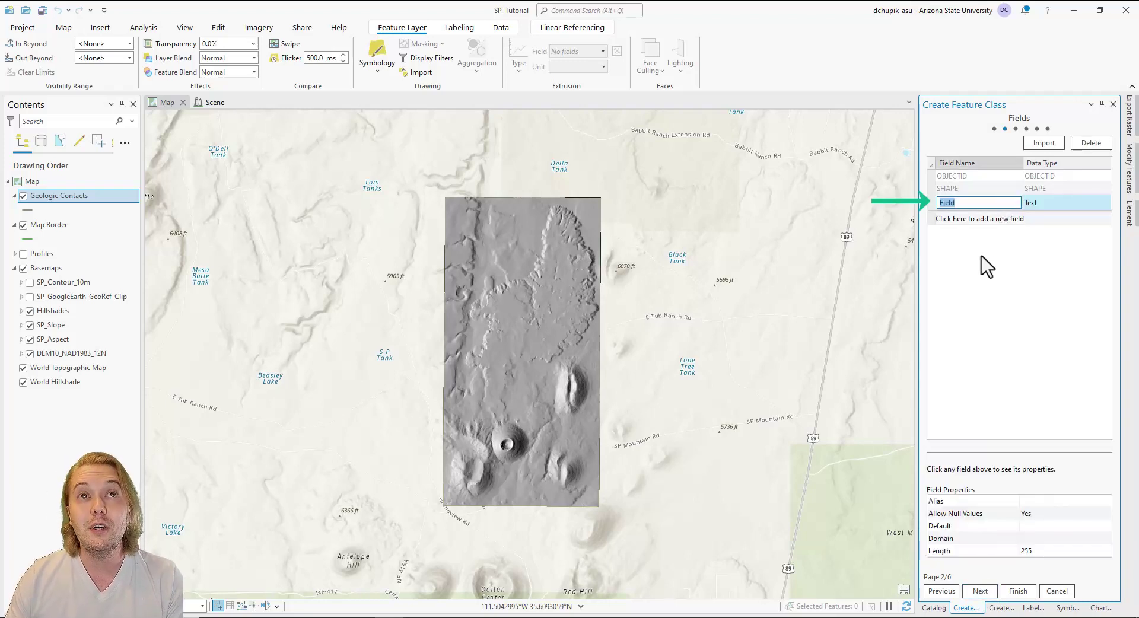
{"action": "type", "text": "Unit"}
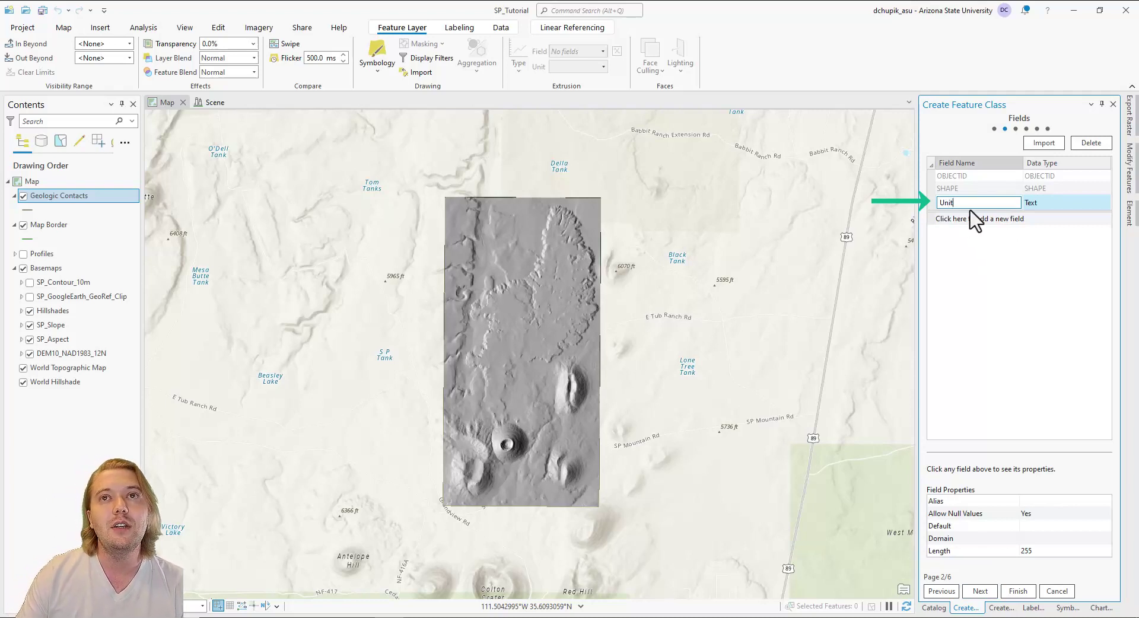
{"action": "left_click", "coordinate": [981, 592]}
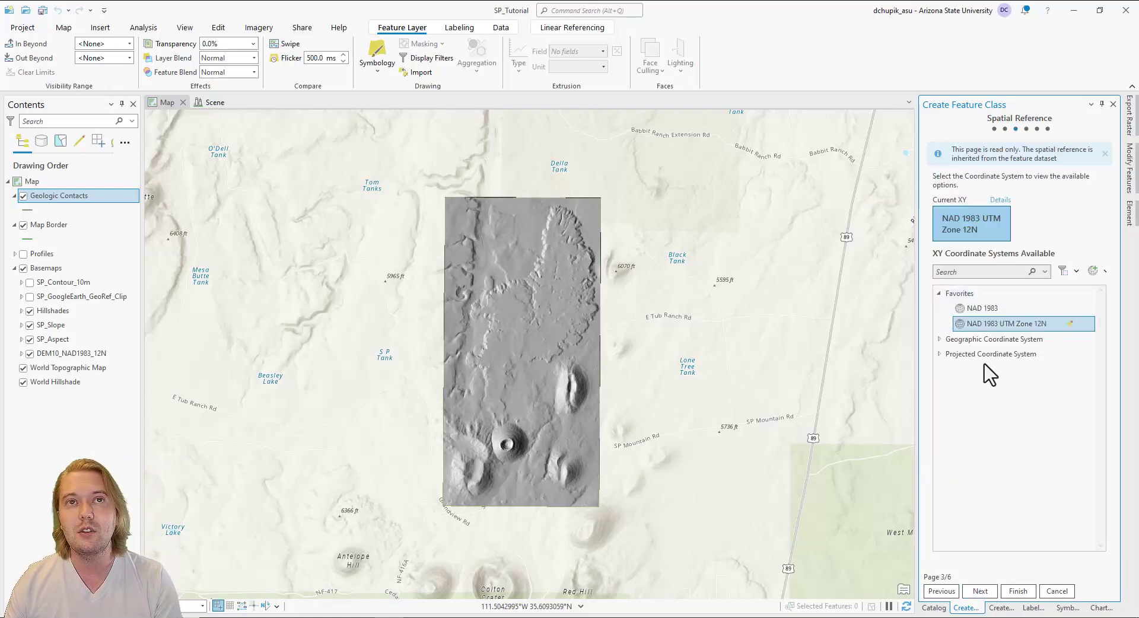
{"action": "left_click", "coordinate": [990, 590]}
{"action": "left_click", "coordinate": [988, 592]}
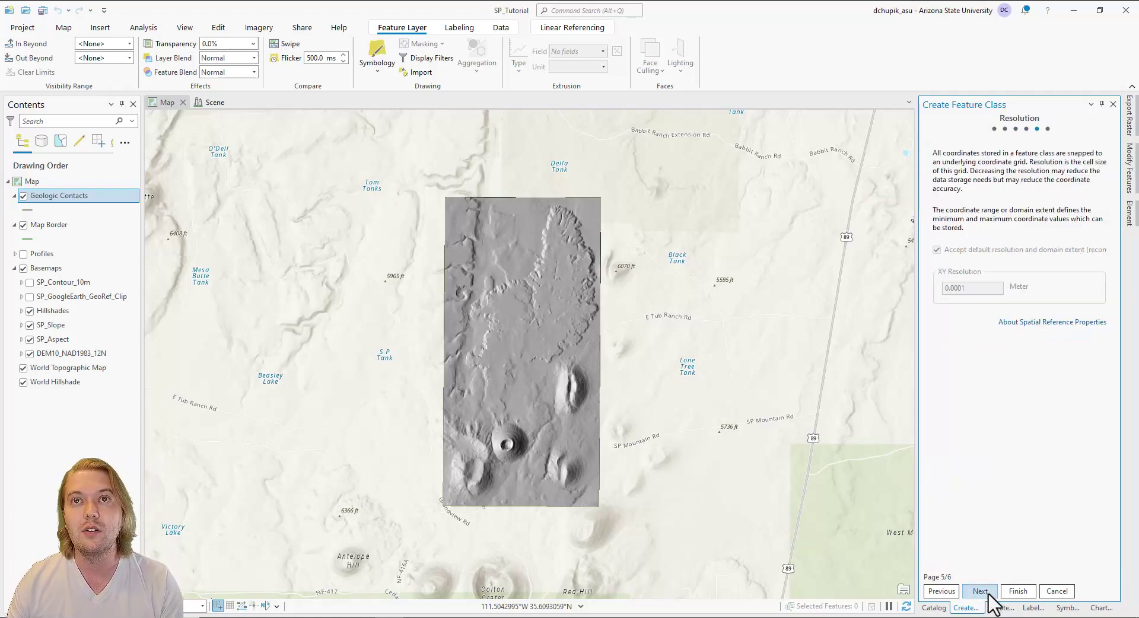
{"action": "left_click", "coordinate": [981, 591]}
{"action": "left_click", "coordinate": [1017, 591]}
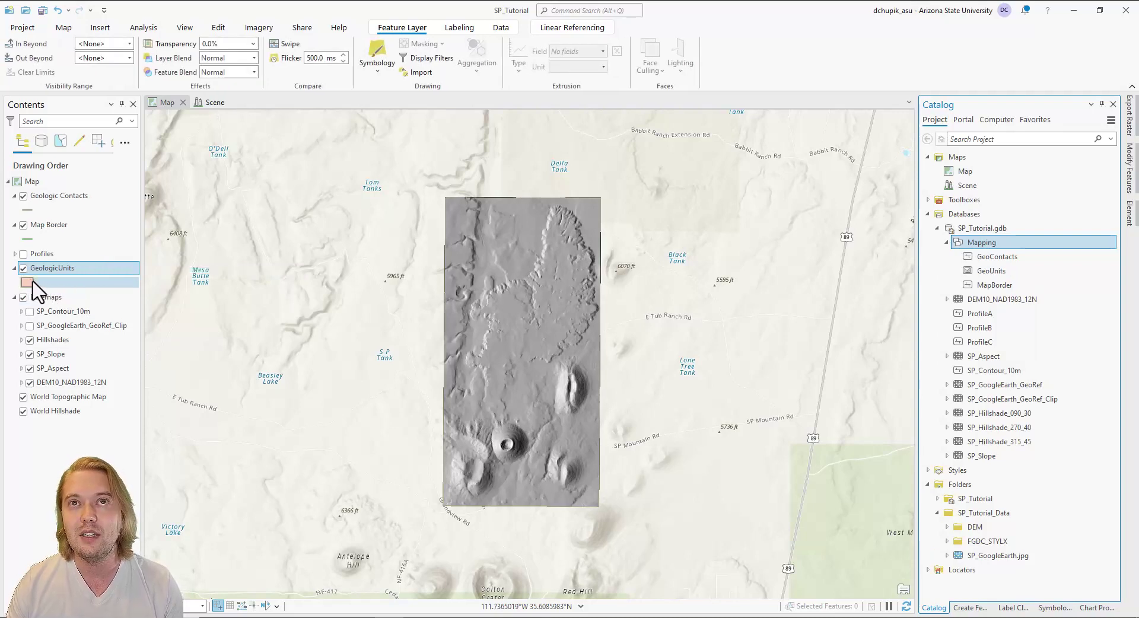
{"action": "left_click_drag", "start_coordinate": [57, 271], "coordinate": [47, 253]}
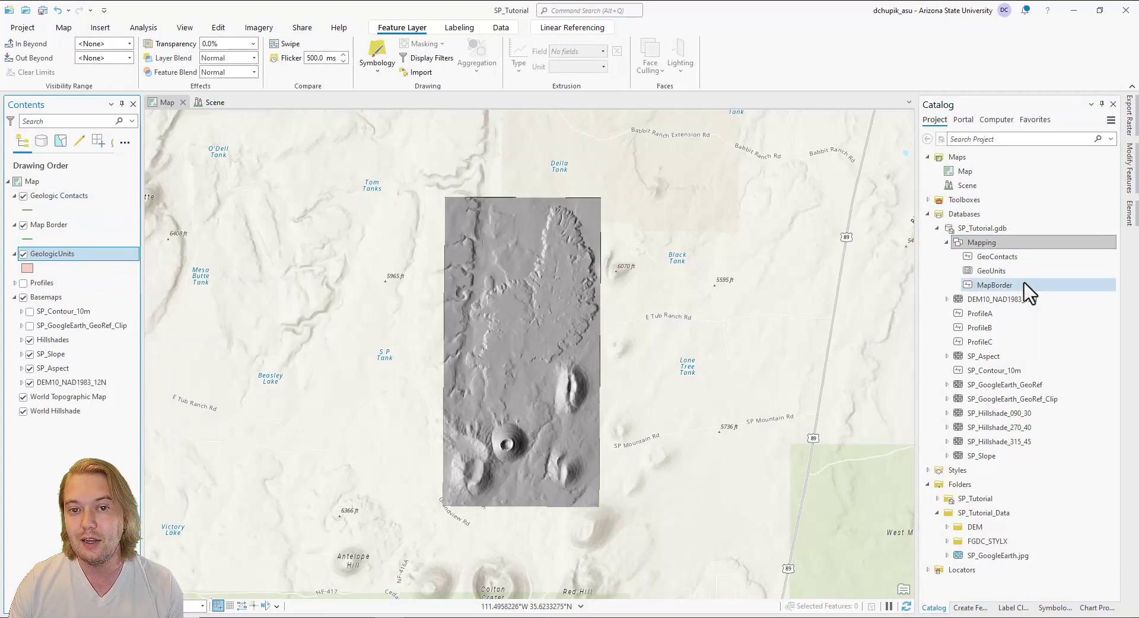
Define a Mapping feature class named LinearFeatures, alias Linear Features, of type Line with Z values off
{"action": "left_click", "coordinate": [1052, 246]}
{"action": "right_click", "coordinate": [1052, 246]}
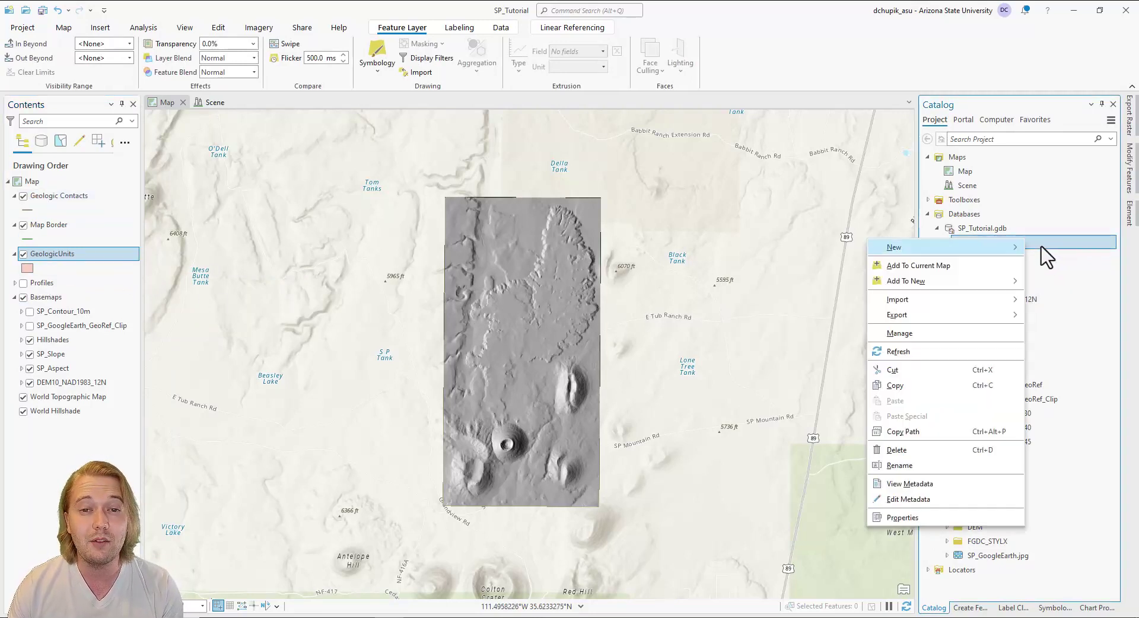
{"action": "left_click", "coordinate": [1061, 249]}
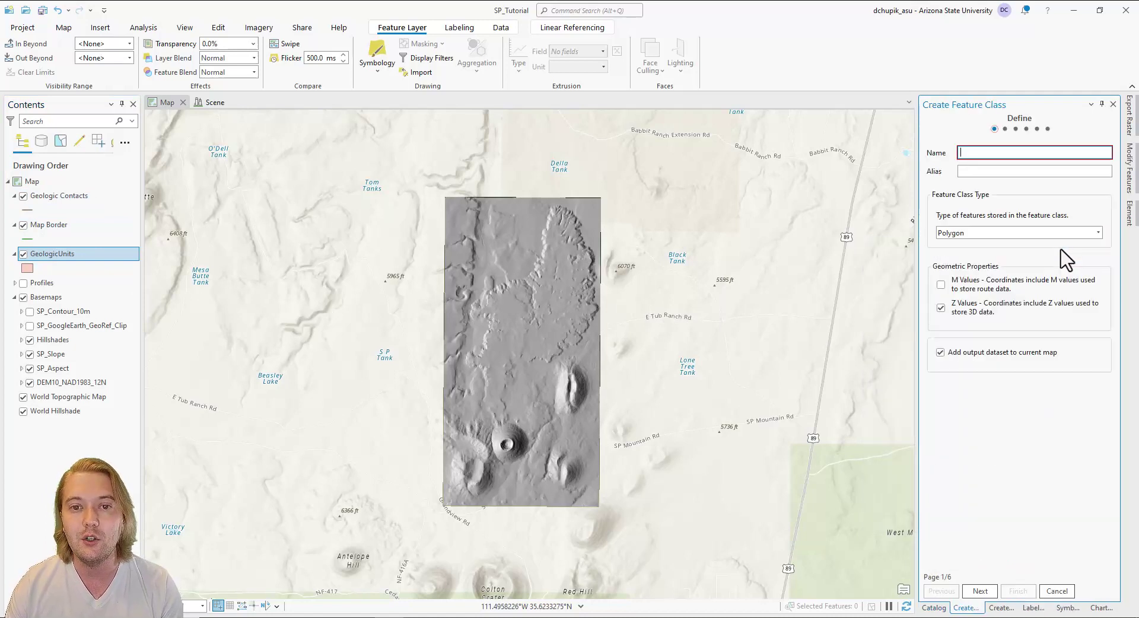
{"action": "type", "text": "Li"}
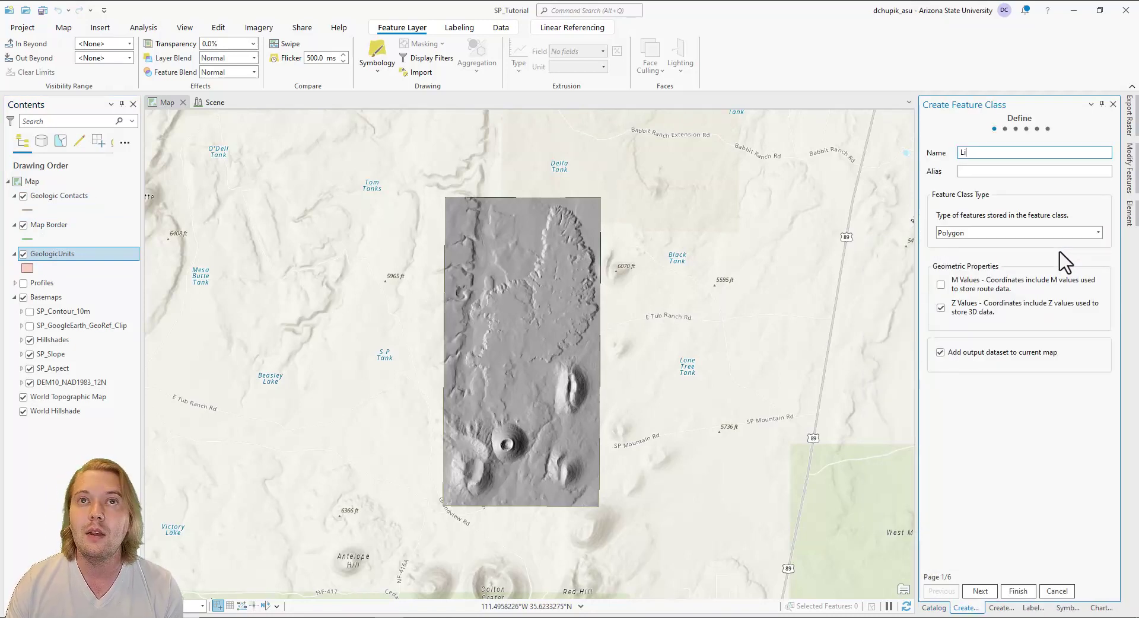
{"action": "type", "text": "nearFeatures"}
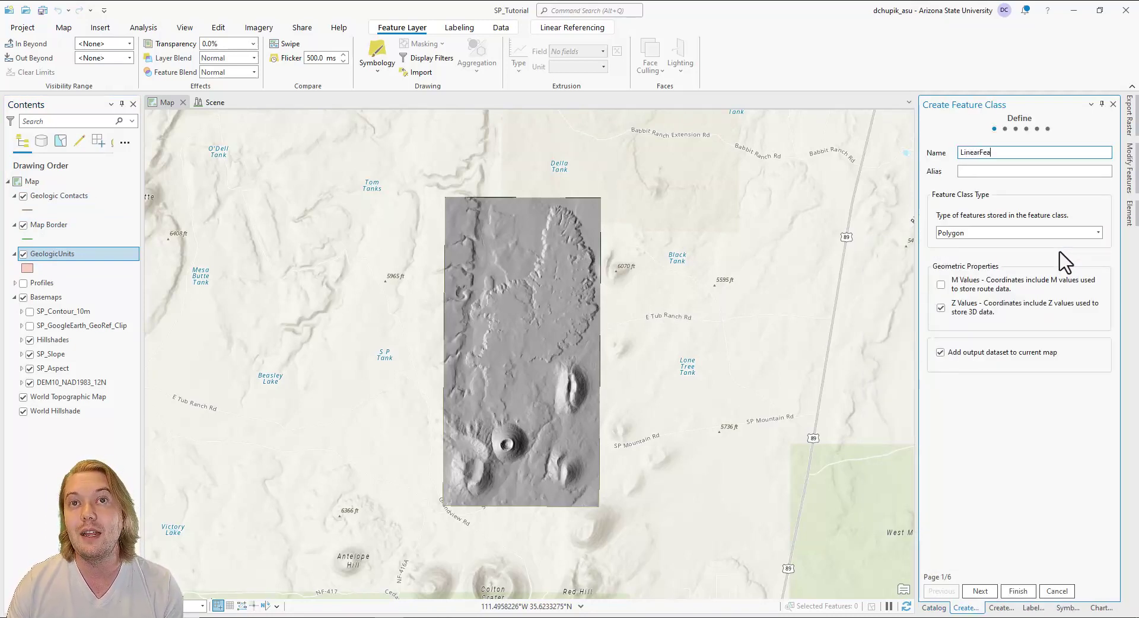
{"action": "left_click", "coordinate": [964, 171]}
{"action": "type", "text": "Linea"}
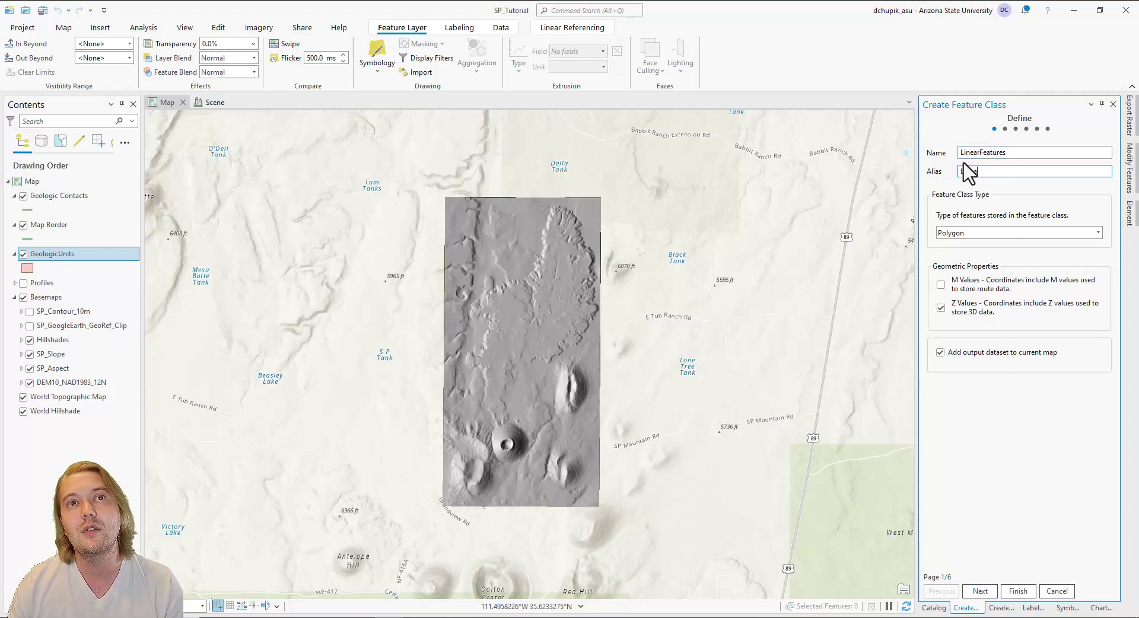
{"action": "type", "text": "r Features"}
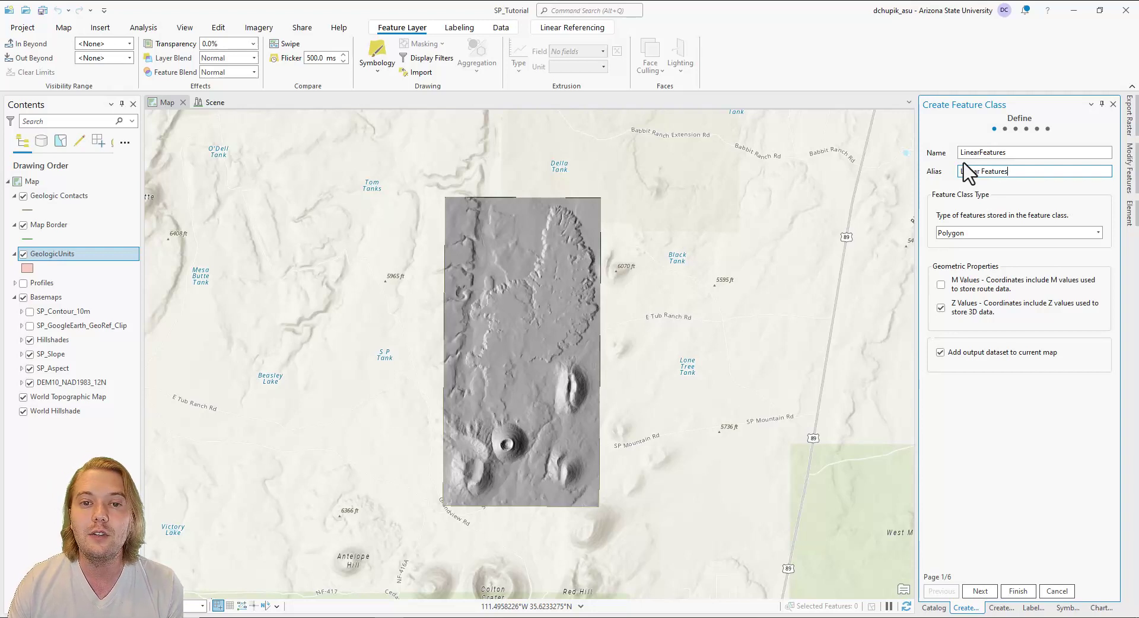
{"action": "left_click", "coordinate": [1098, 232]}
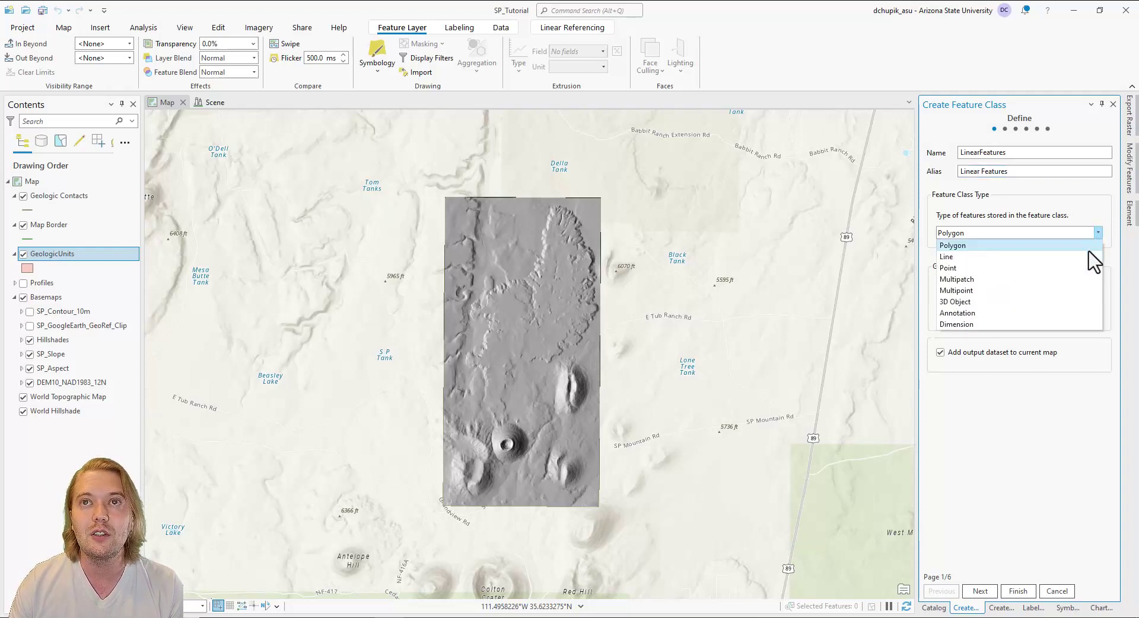
{"action": "left_click", "coordinate": [1089, 258]}
{"action": "left_click", "coordinate": [948, 308]}
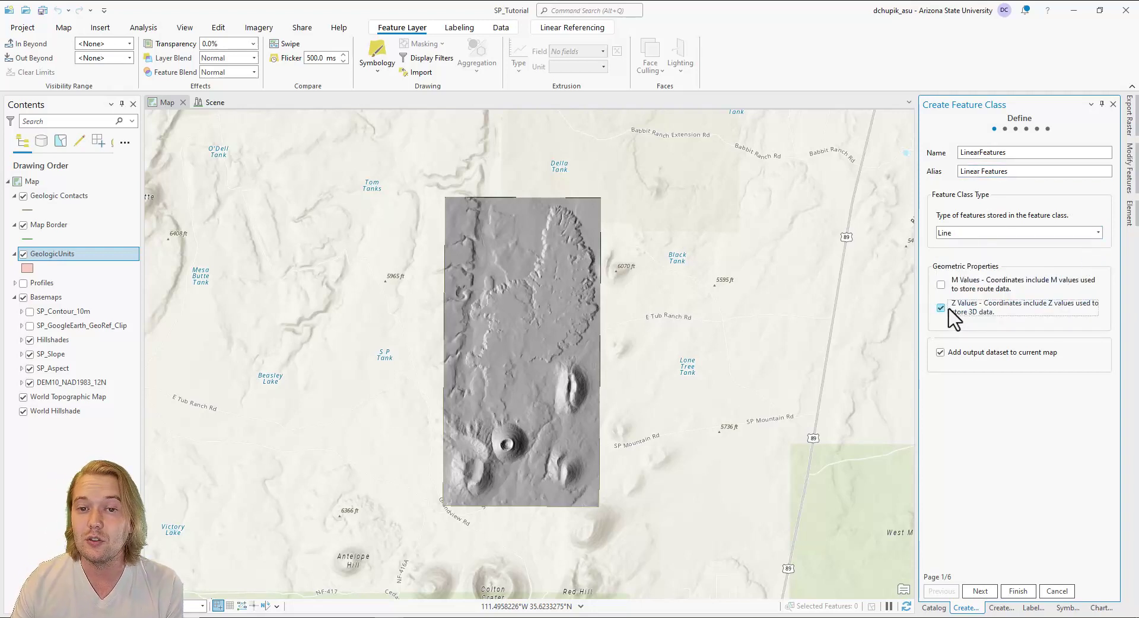
{"action": "left_click", "coordinate": [948, 308]}
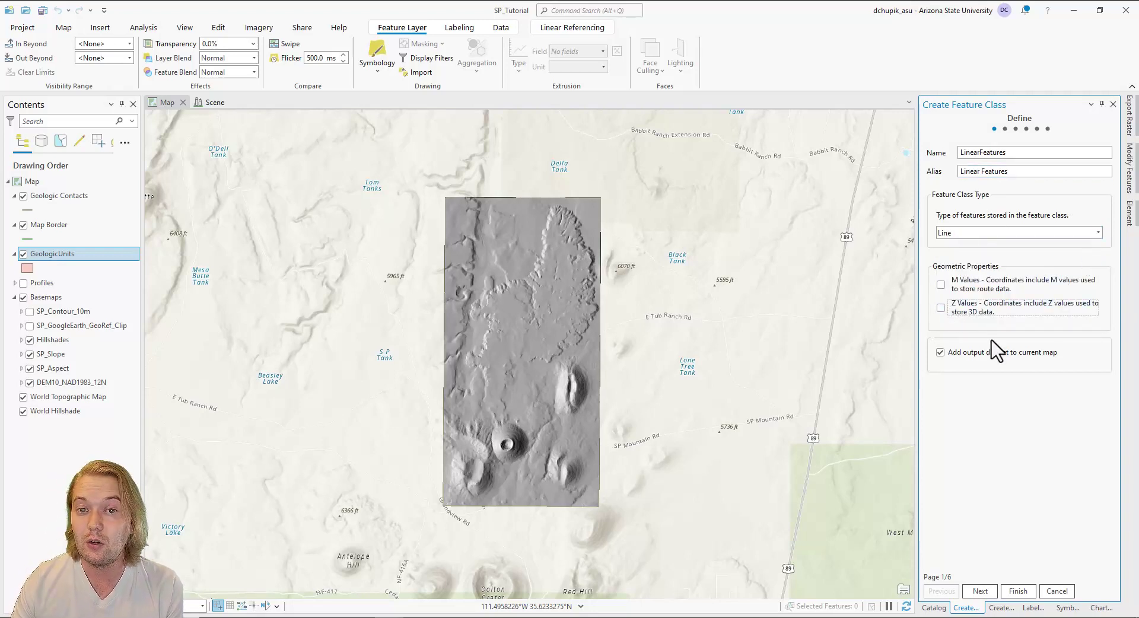
{"action": "left_click", "coordinate": [984, 592]}
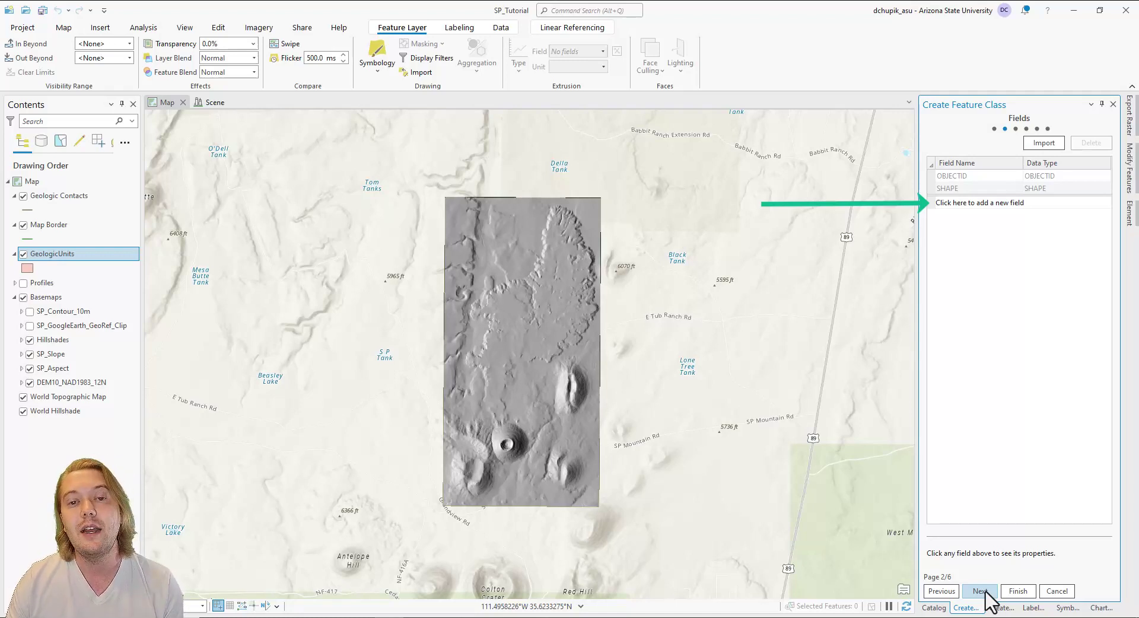
Add a Type text field to LinearFeatures and finish the wizard with default settings
{"action": "left_click", "coordinate": [977, 204]}
{"action": "type", "text": "Type"}
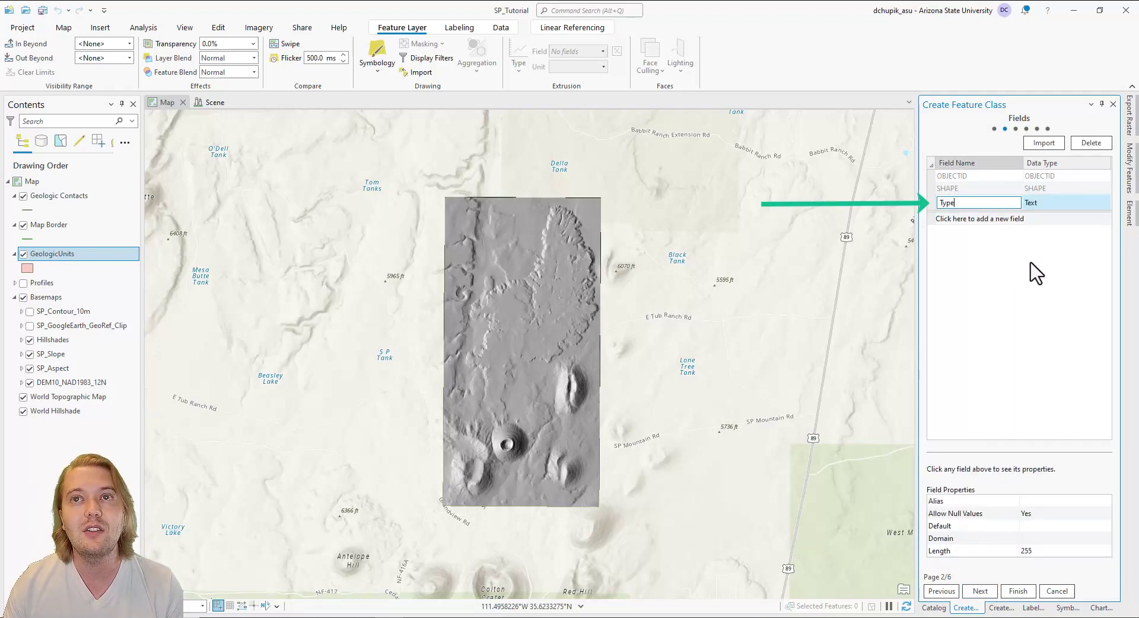
{"action": "left_click", "coordinate": [980, 590]}
{"action": "left_click", "coordinate": [979, 591]}
{"action": "left_click", "coordinate": [979, 591]}
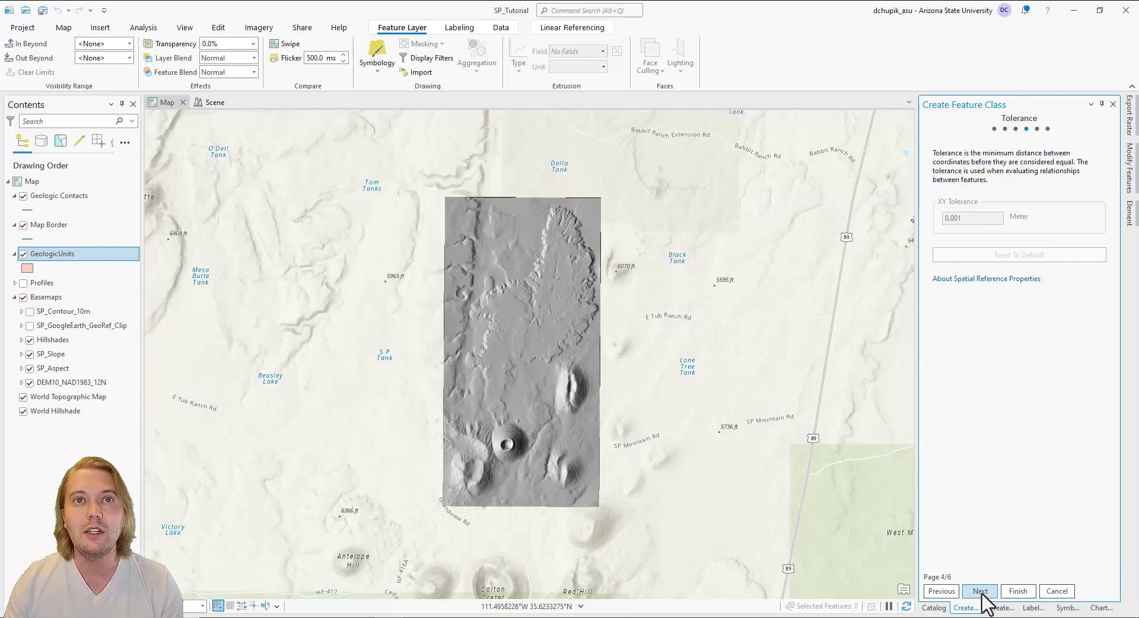
{"action": "left_click", "coordinate": [980, 591]}
{"action": "left_click", "coordinate": [1017, 591]}
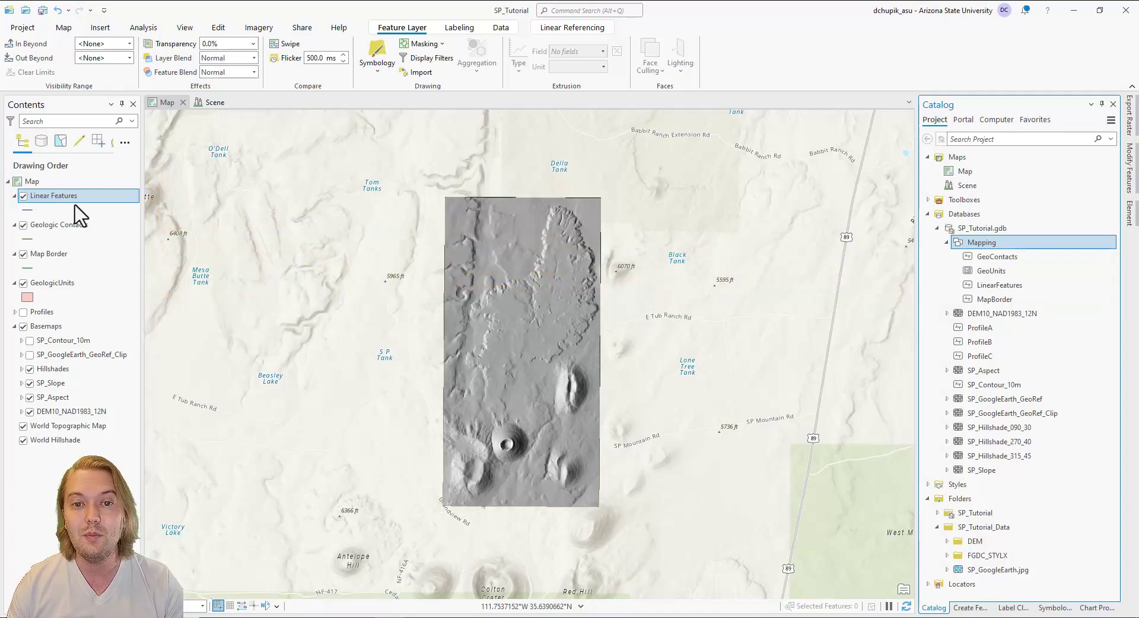
Add a new group layer named 'Mapping' and move Linear Features and Geologic Contacts into it
{"action": "right_click", "coordinate": [59, 183]}
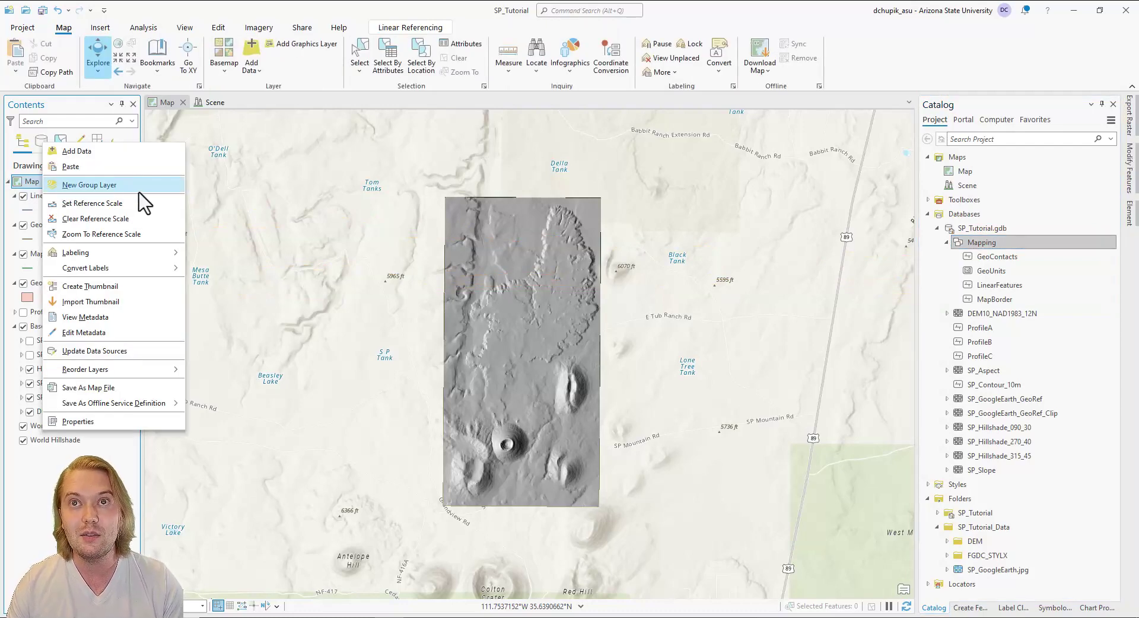
{"action": "left_click", "coordinate": [141, 186]}
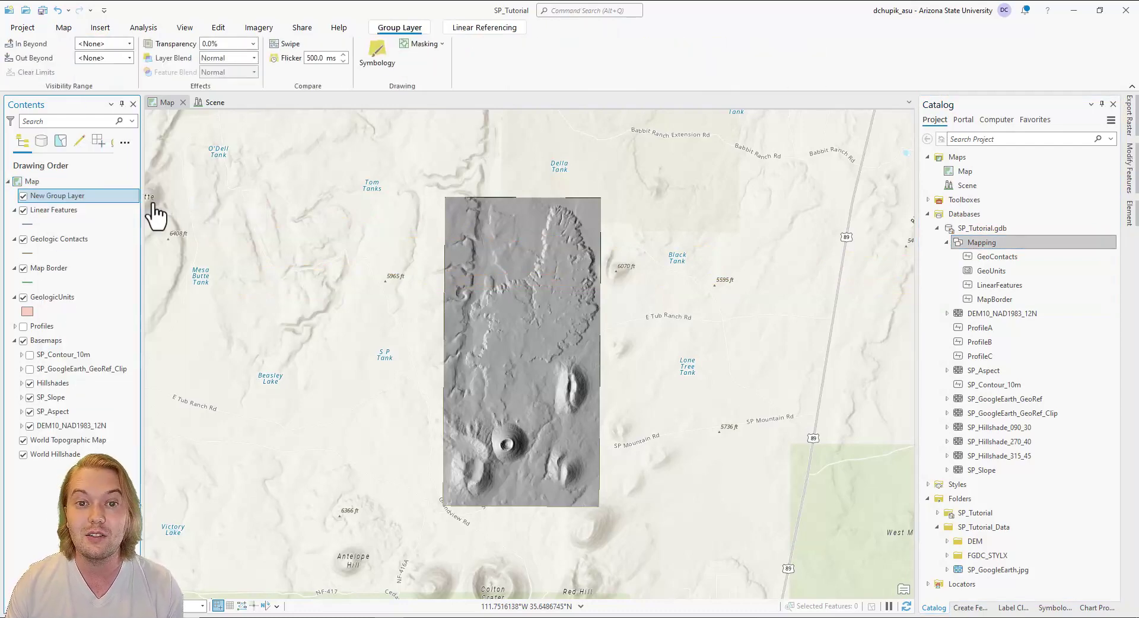
{"action": "double_click", "coordinate": [77, 197]}
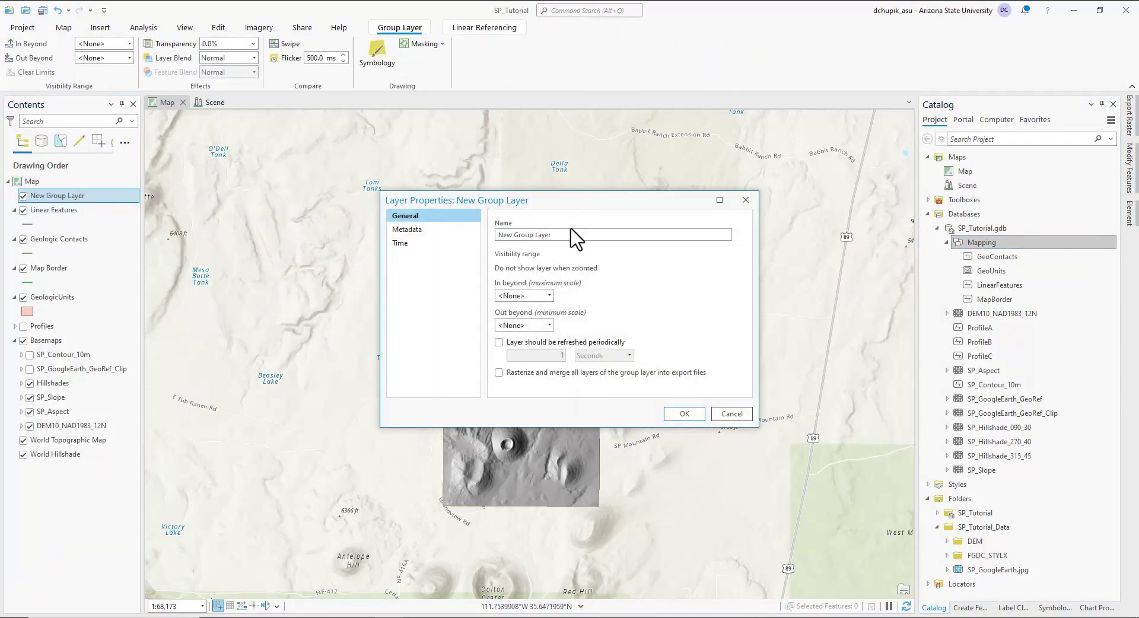
{"action": "left_click_drag", "start_coordinate": [563, 235], "coordinate": [460, 238]}
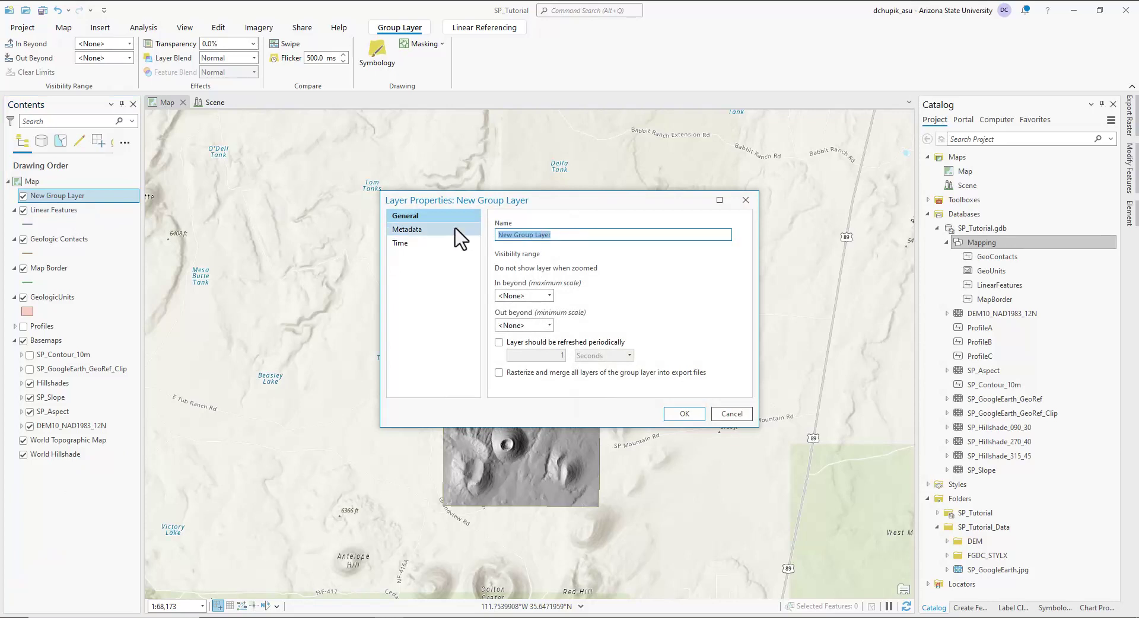
{"action": "type", "text": "Mapping"}
{"action": "left_click", "coordinate": [683, 414]}
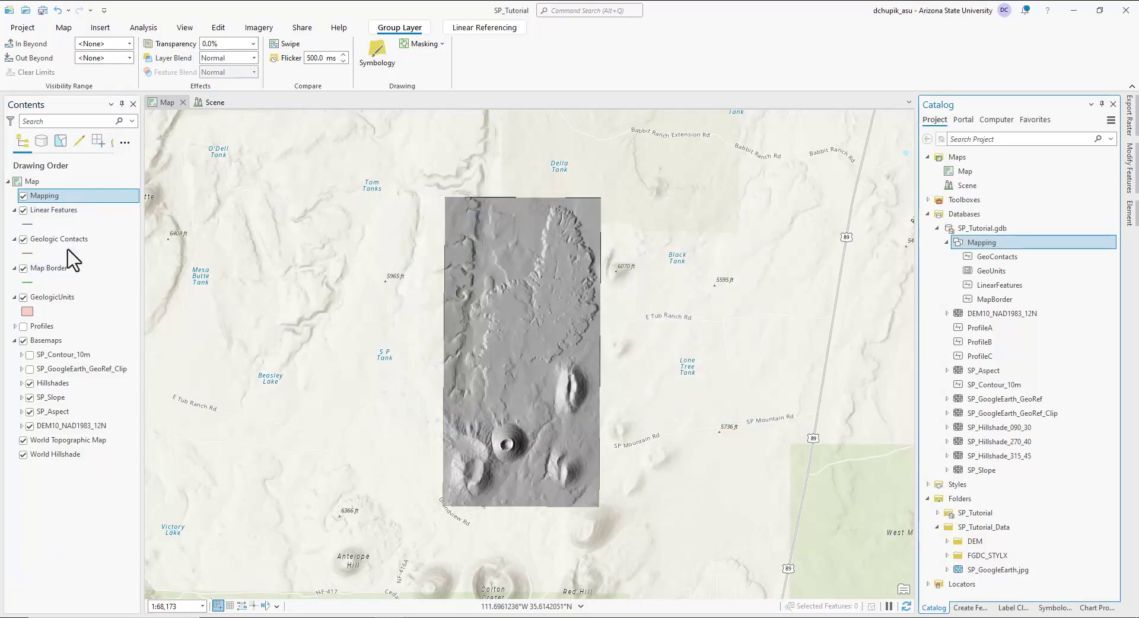
{"action": "left_click_drag", "start_coordinate": [68, 228], "coordinate": [52, 197]}
{"action": "left_click", "coordinate": [50, 213]}
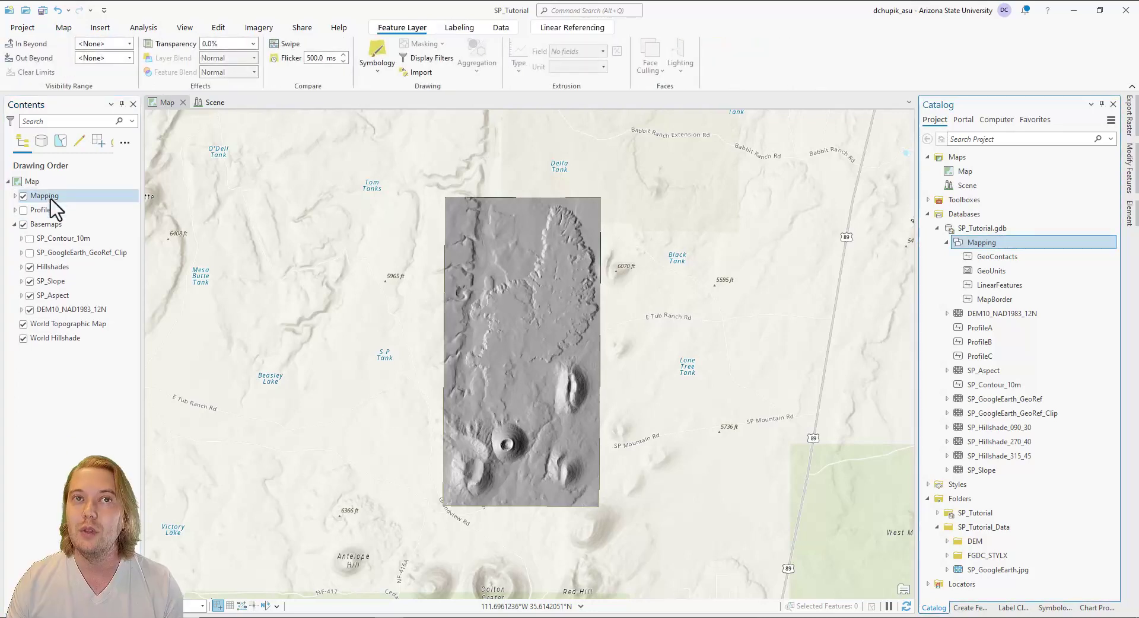
Order the expanded Mapping group as Map Border, Geologic Contacts, Linear Features, then GeologicUnits
{"action": "left_click", "coordinate": [14, 196]}
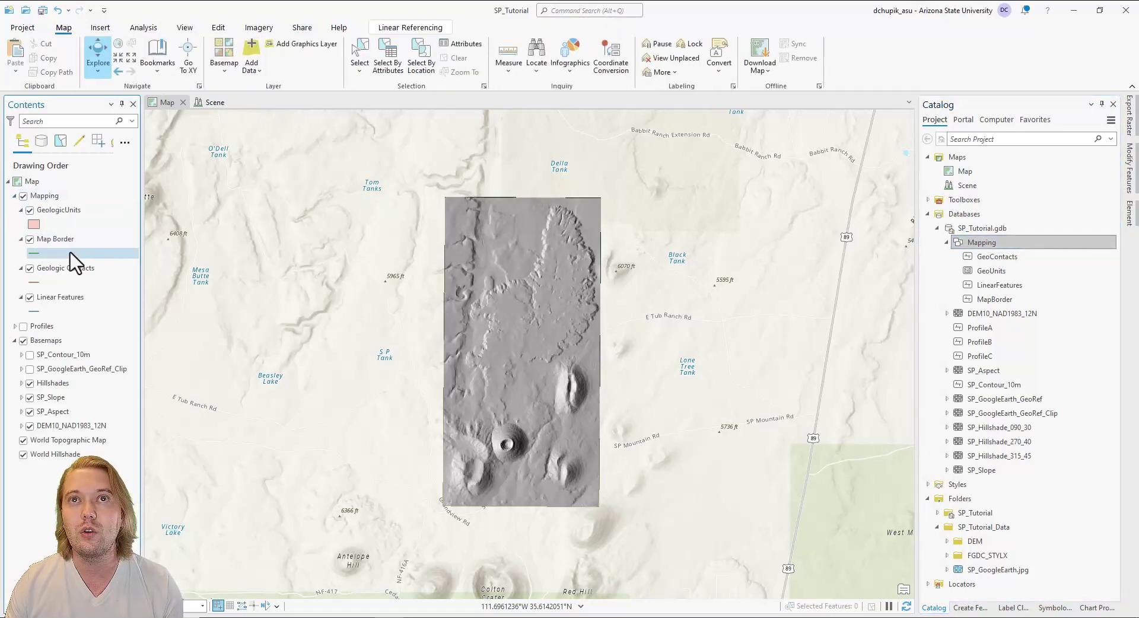
{"action": "left_click_drag", "start_coordinate": [58, 243], "coordinate": [59, 210]}
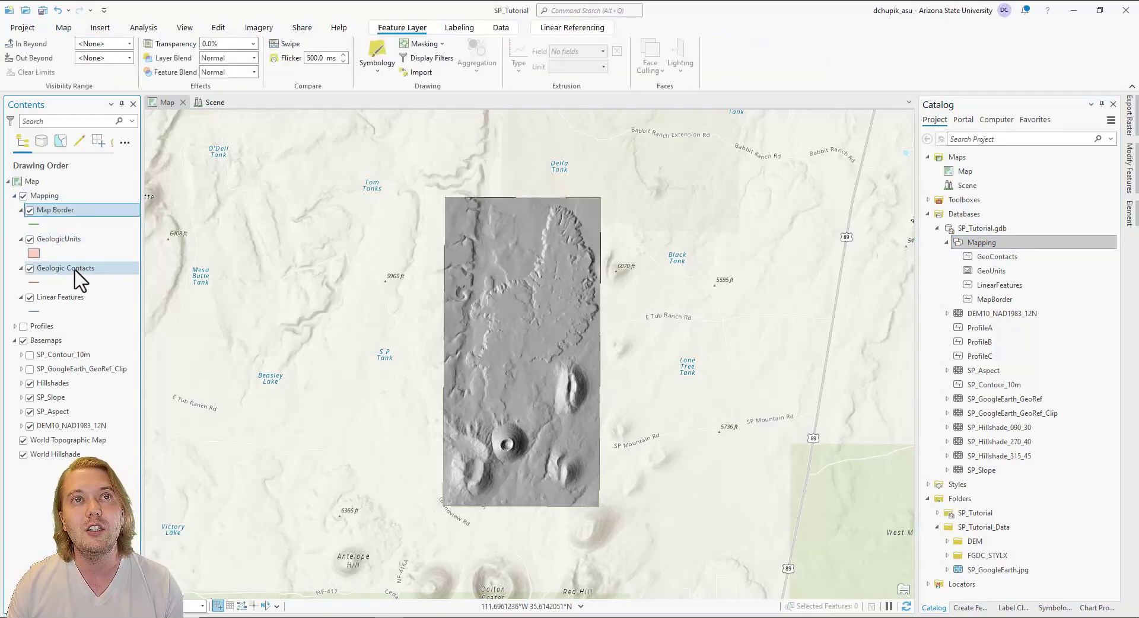
{"action": "left_click_drag", "start_coordinate": [77, 268], "coordinate": [77, 240]}
{"action": "left_click_drag", "start_coordinate": [65, 298], "coordinate": [77, 268]}
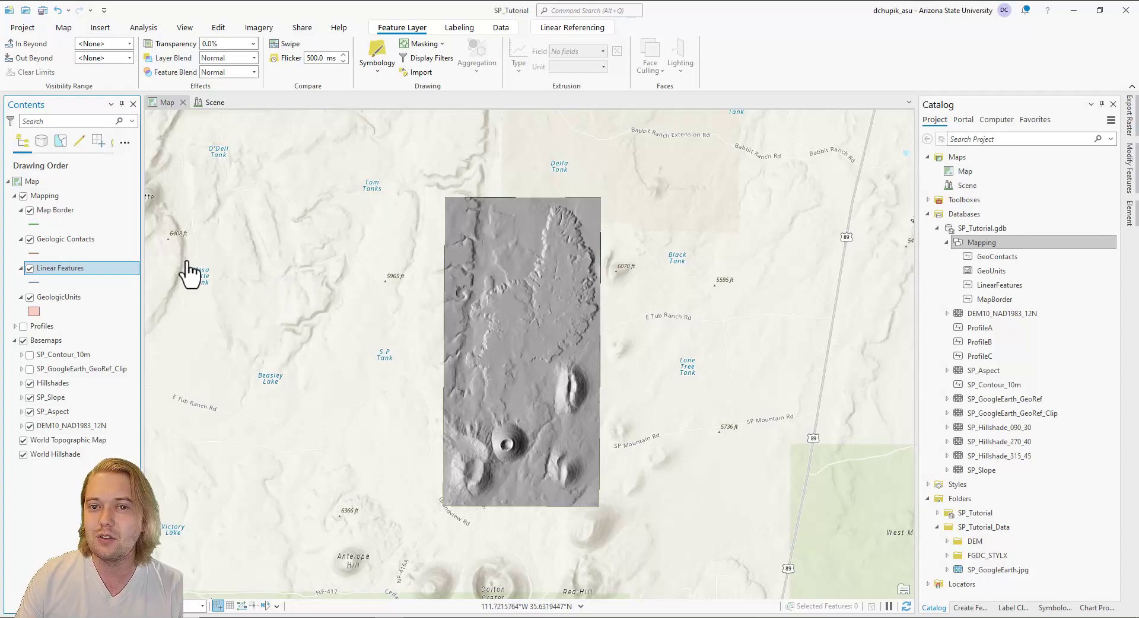
{"action": "right_click", "coordinate": [103, 247]}
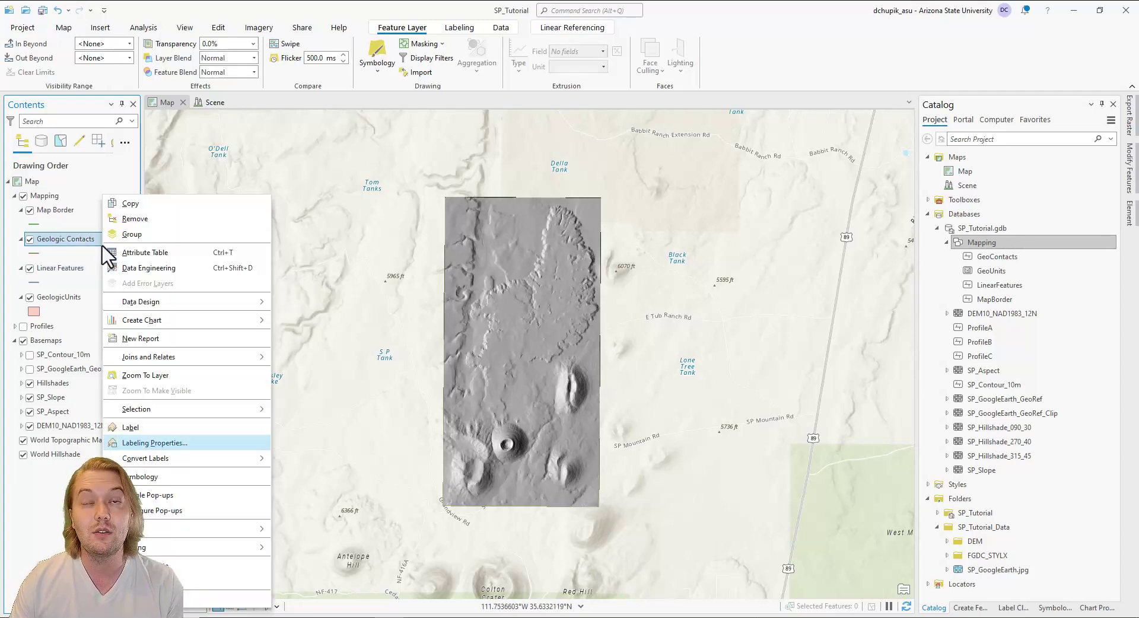
{"action": "left_click", "coordinate": [182, 256]}
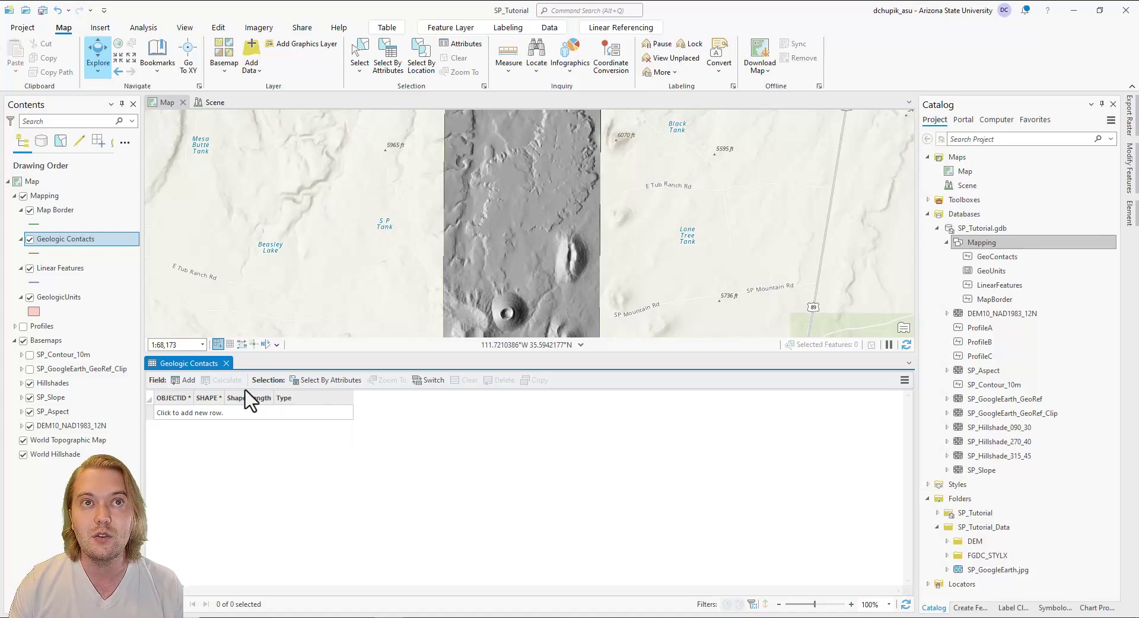
{"action": "left_click", "coordinate": [226, 363]}
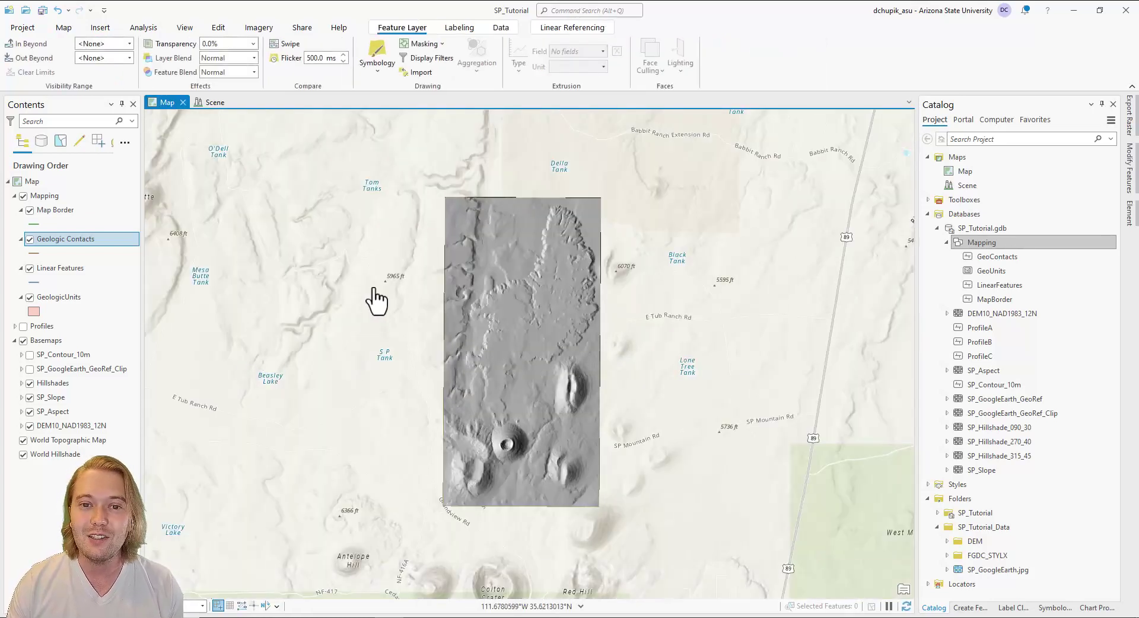